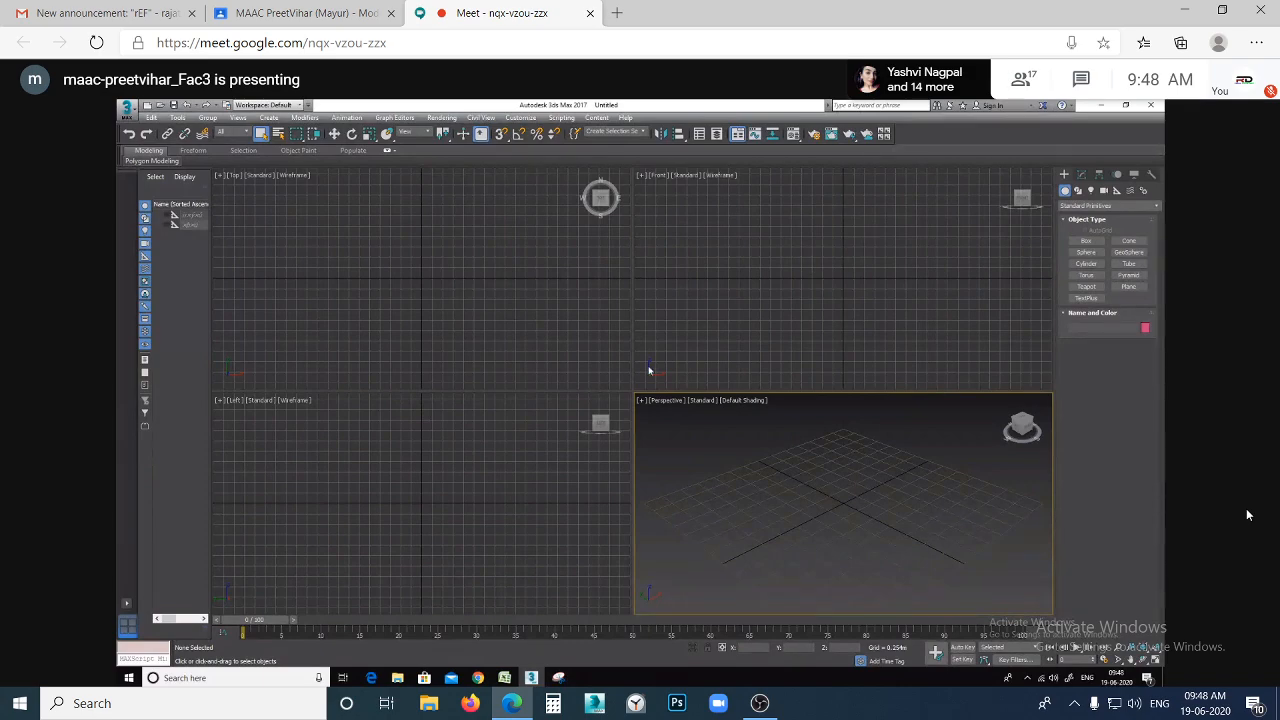
pyautogui.click(305, 13)
pyautogui.click(500, 13)
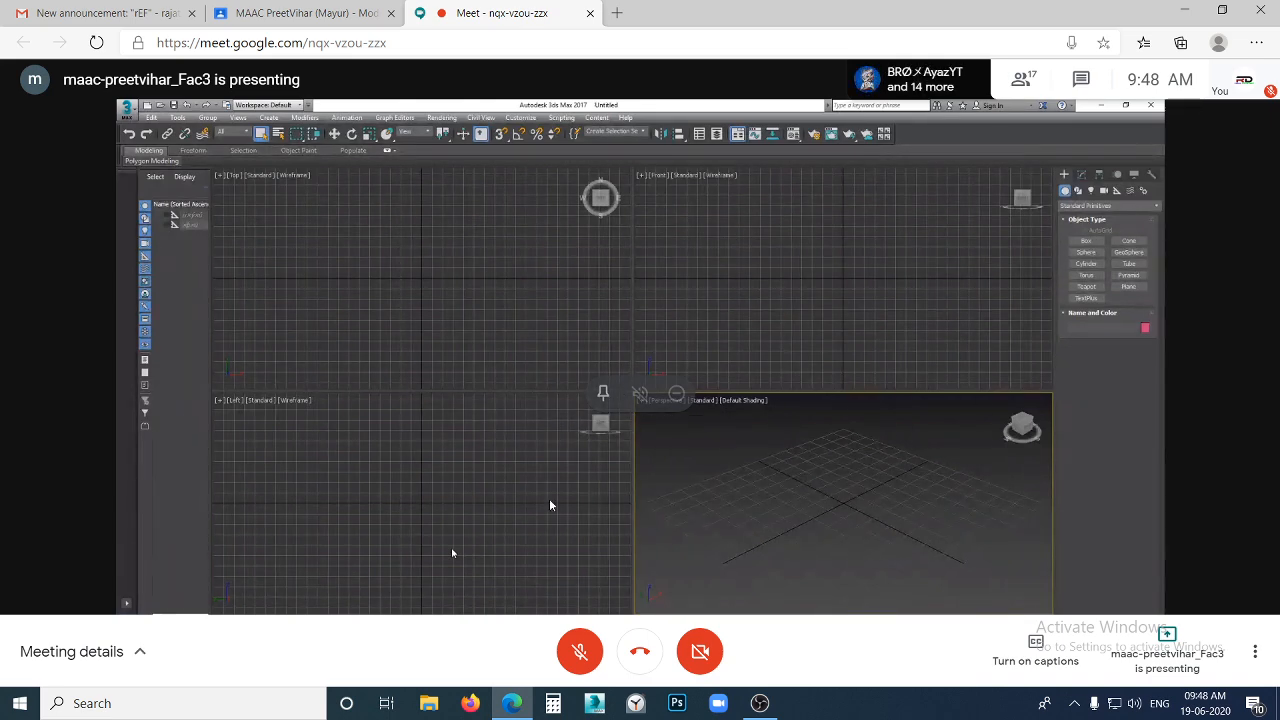
pyautogui.click(318, 12)
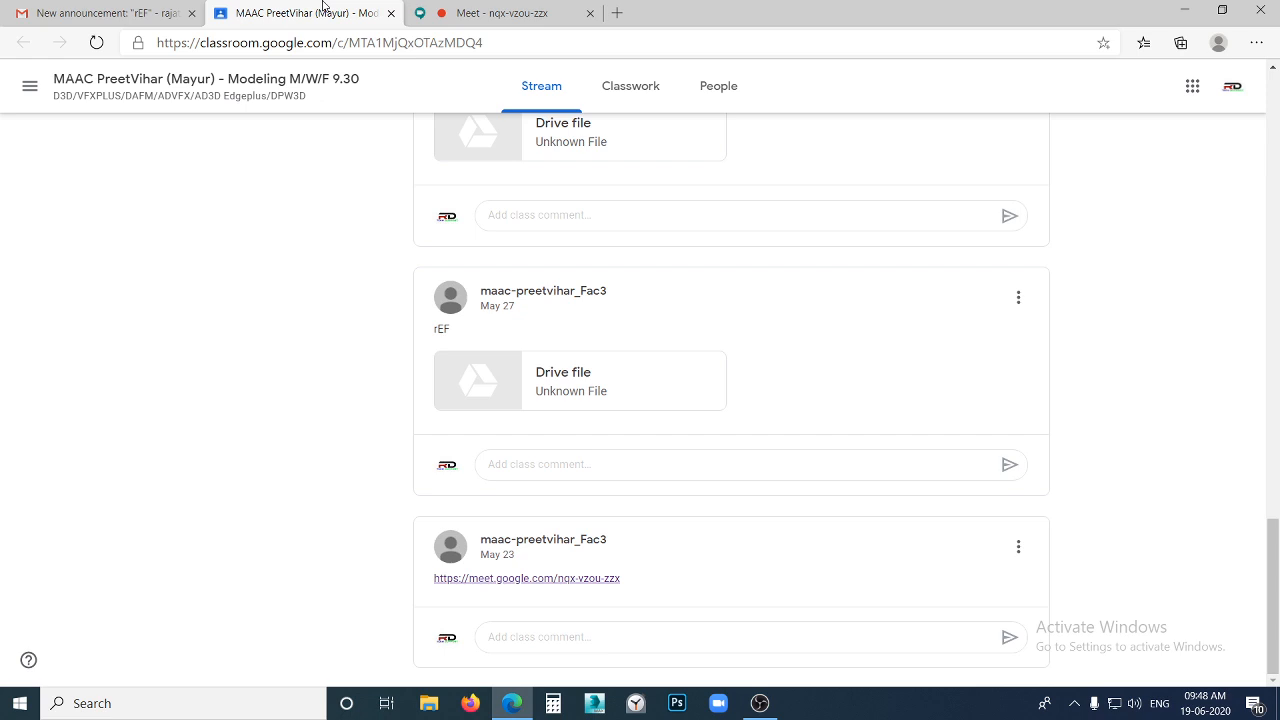
pyautogui.click(456, 8)
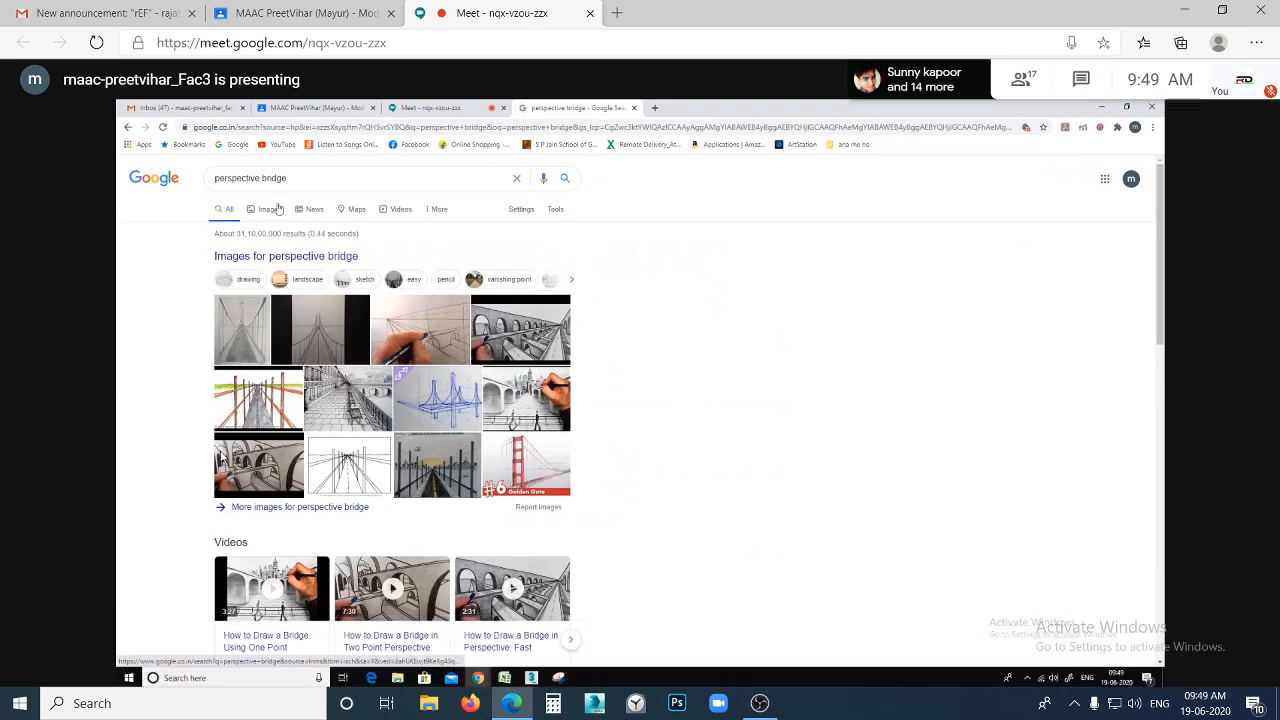
# Open the Google home page in a new browser tab and return to the Meet call
pyautogui.click(616, 13)
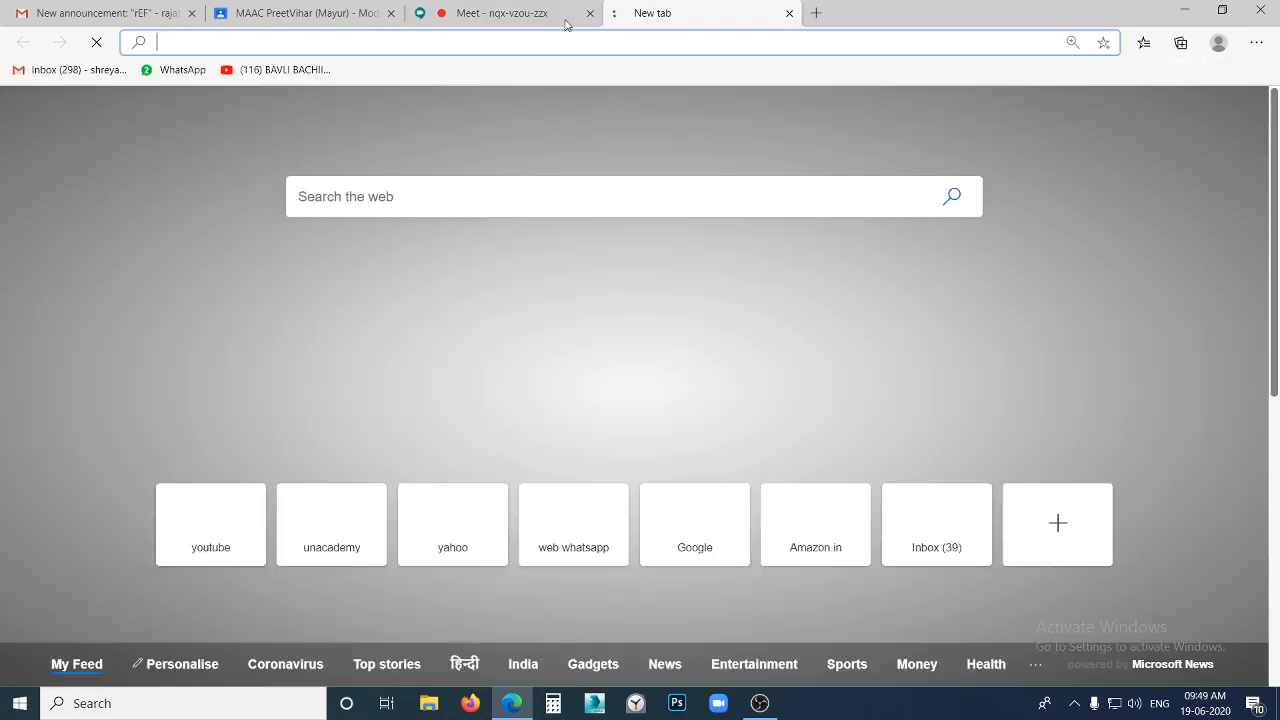
pyautogui.click(690, 538)
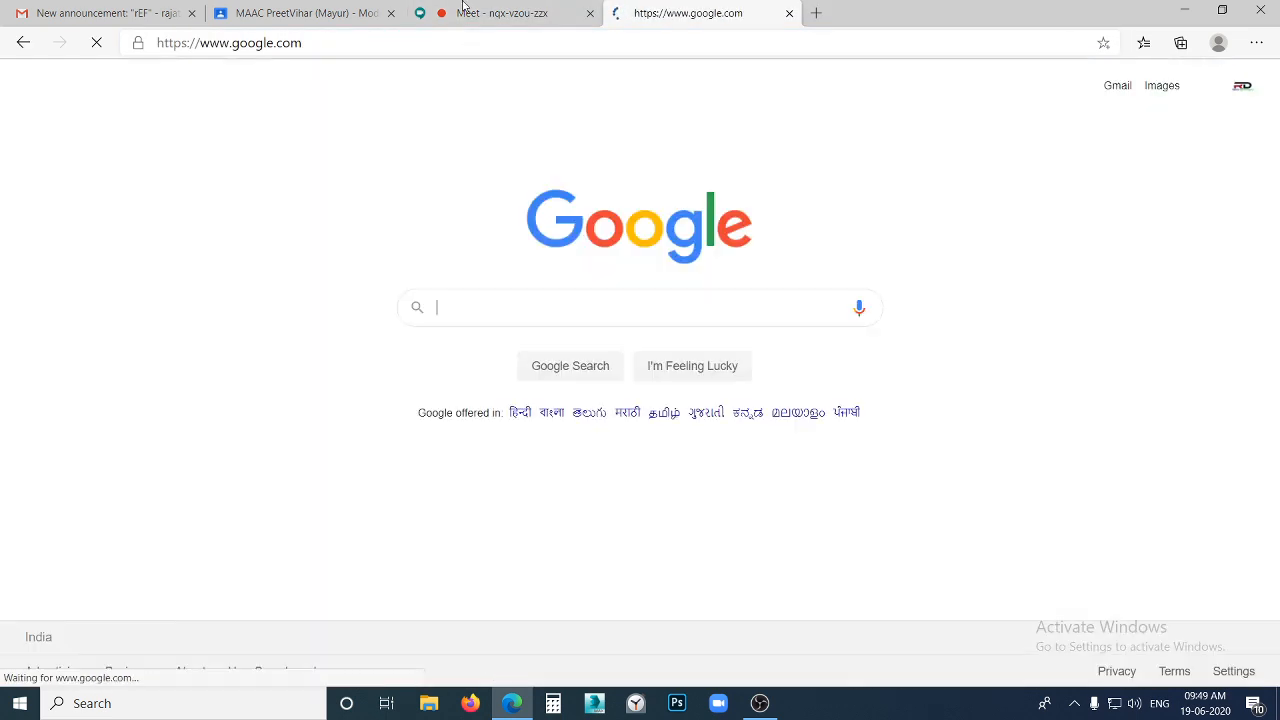
pyautogui.click(463, 10)
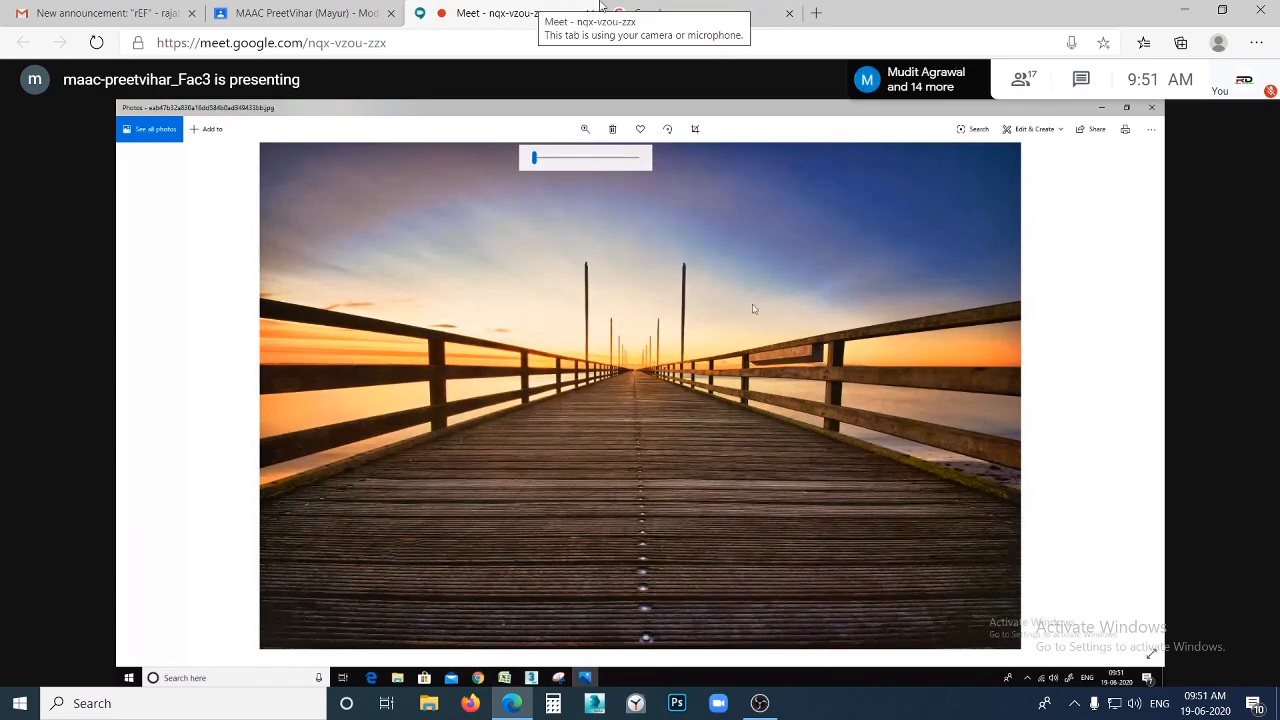
pyautogui.click(642, 8)
pyautogui.click(540, 12)
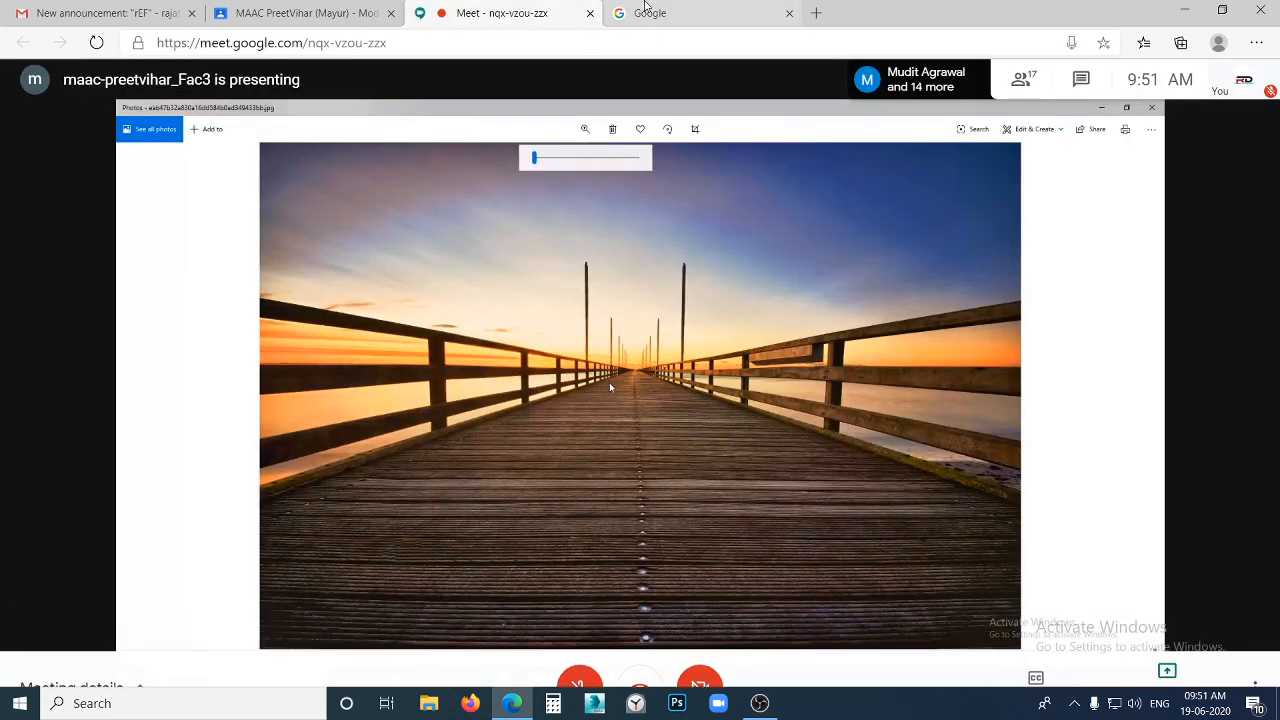
pyautogui.click(645, 13)
pyautogui.click(493, 18)
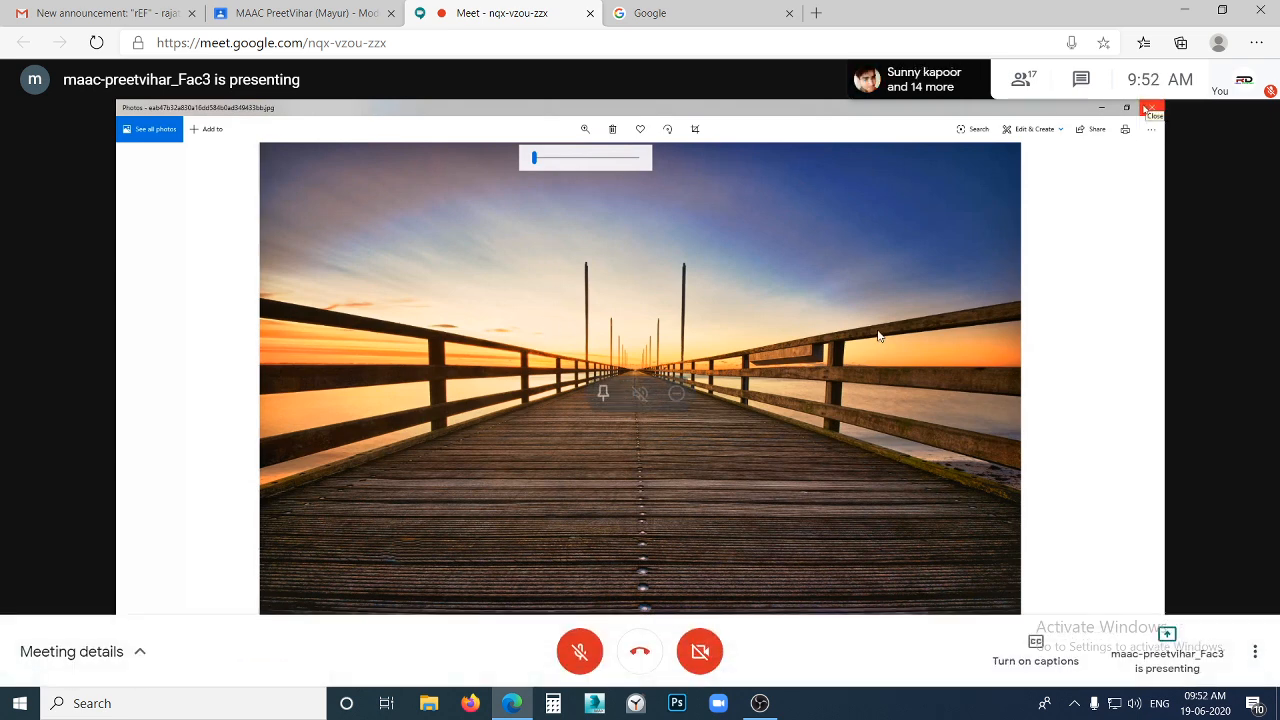
pyautogui.rightClick(985, 460)
pyautogui.click(908, 503)
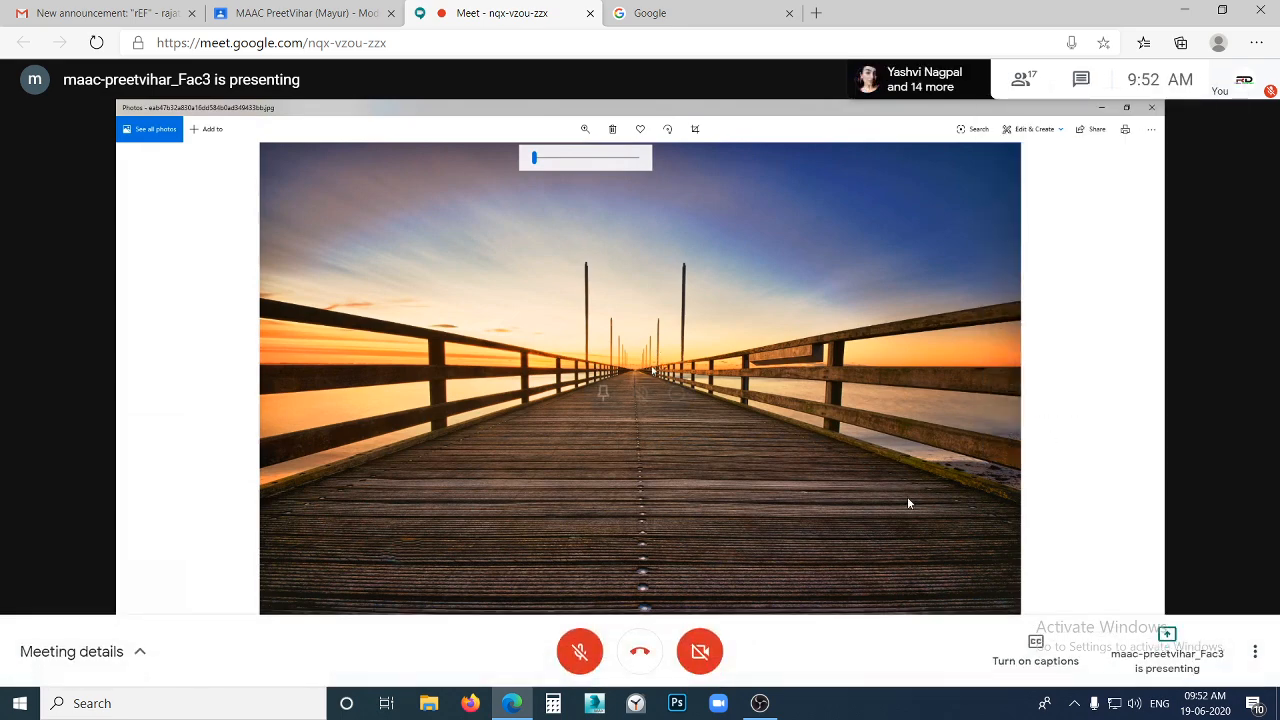
pyautogui.rightClick(743, 383)
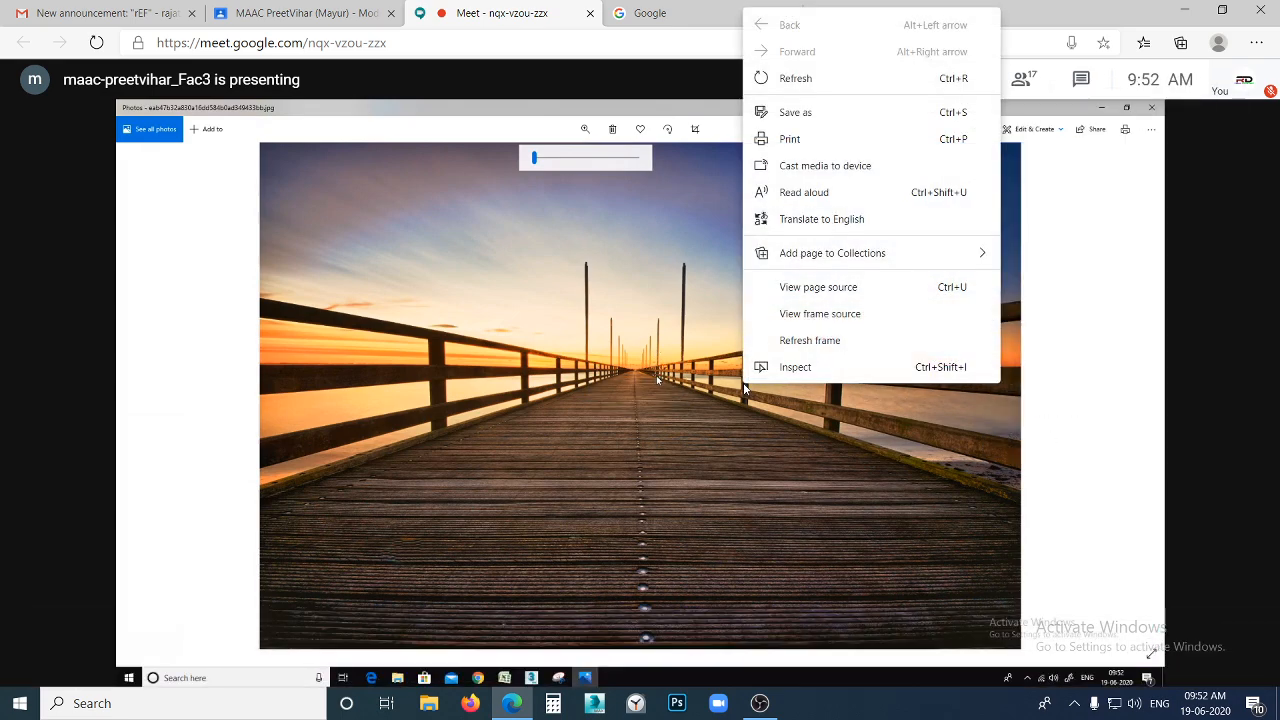
pyautogui.click(668, 184)
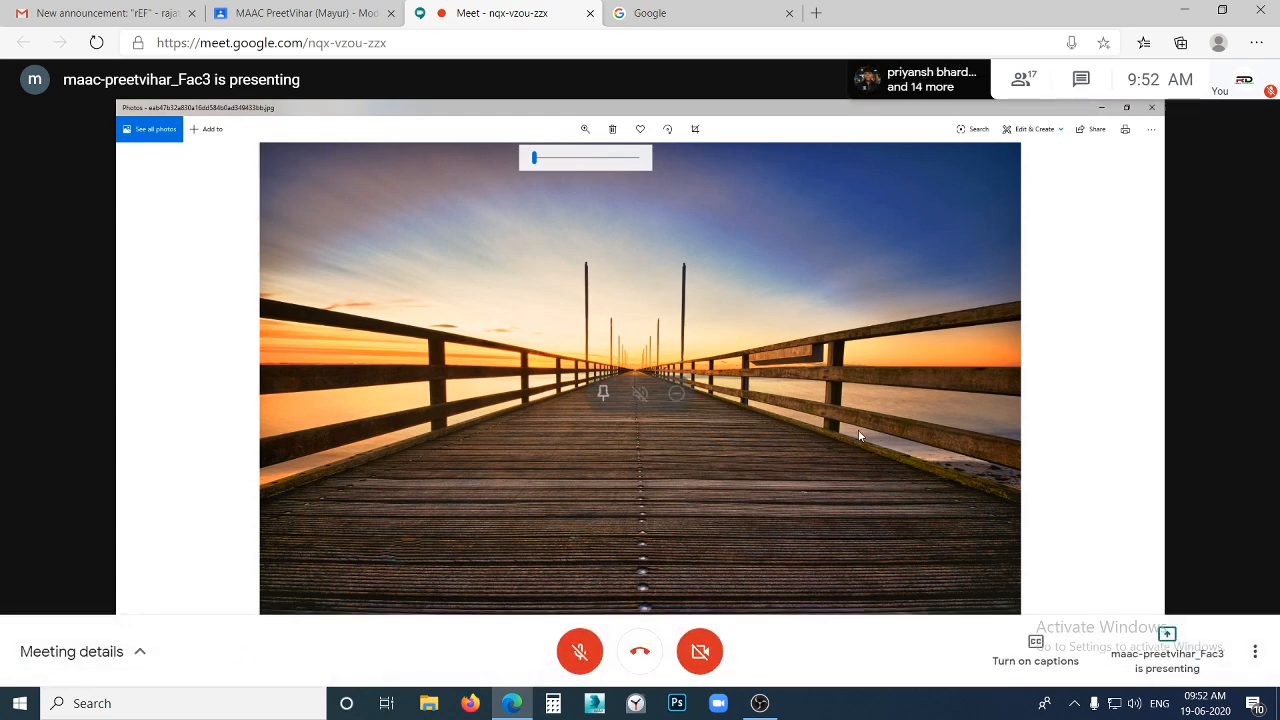
pyautogui.click(652, 11)
pyautogui.click(524, 8)
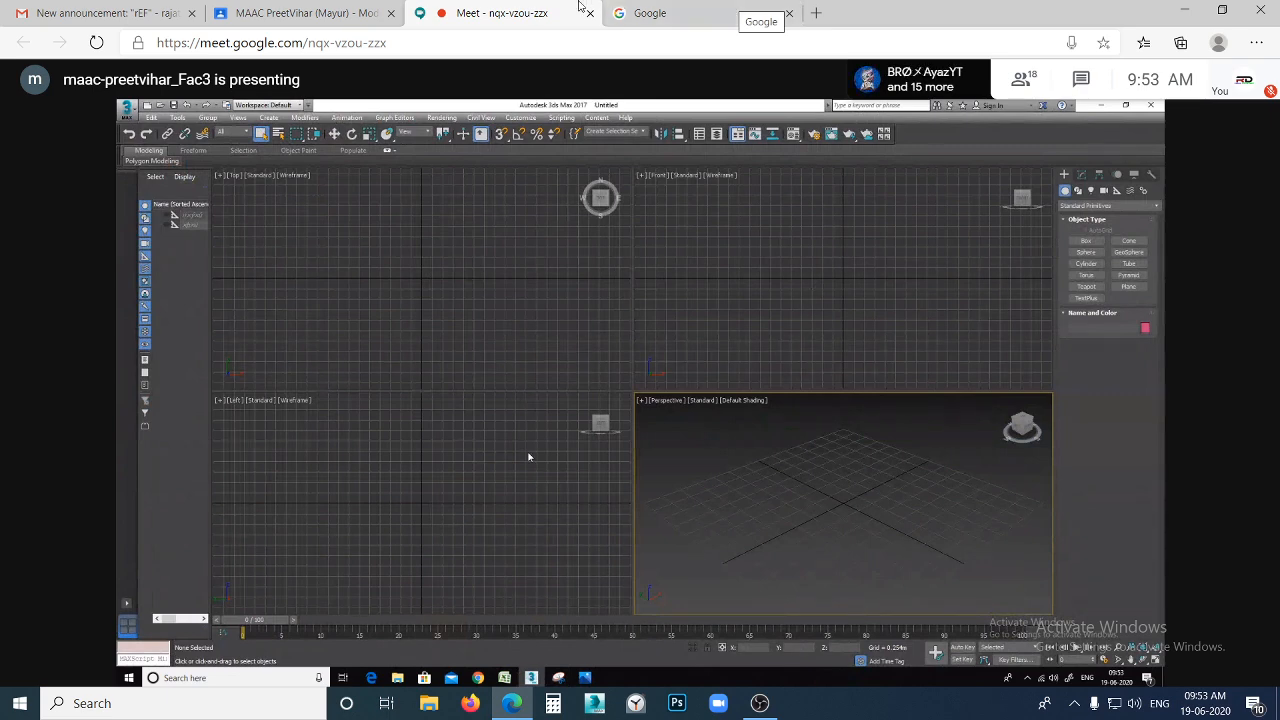
pyautogui.click(637, 14)
pyautogui.click(502, 8)
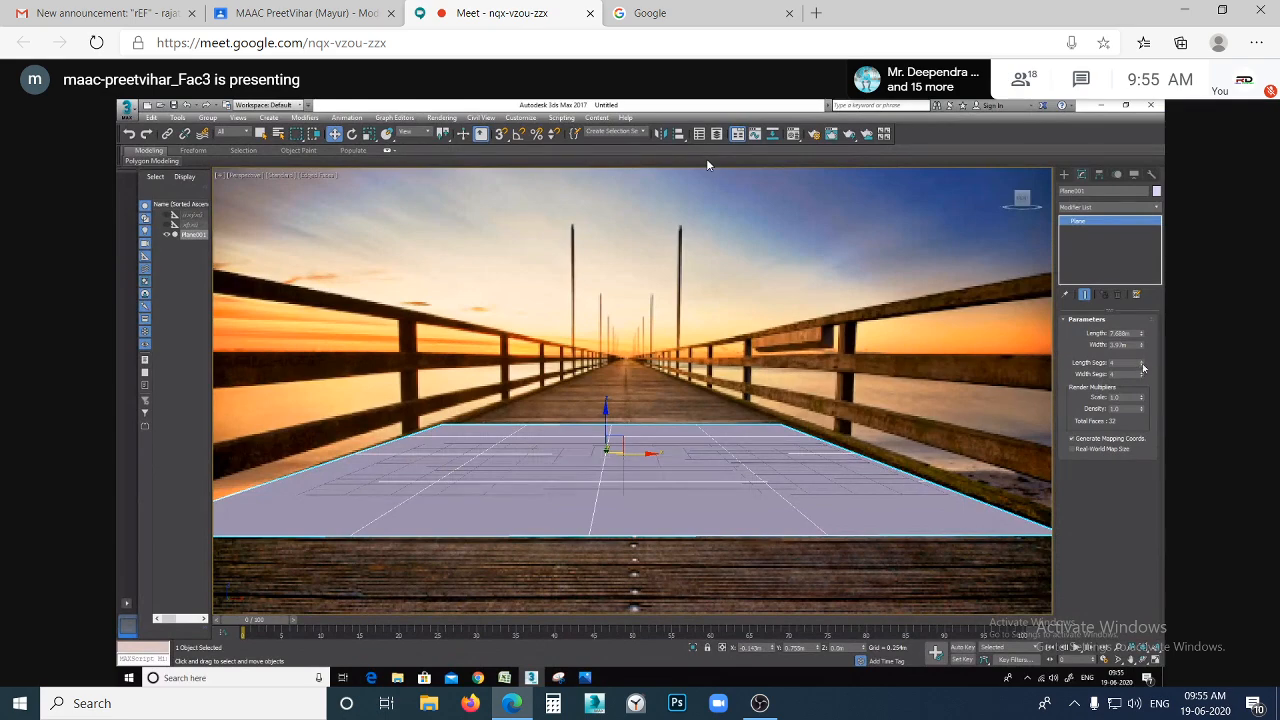
pyautogui.moveTo(722, 129)
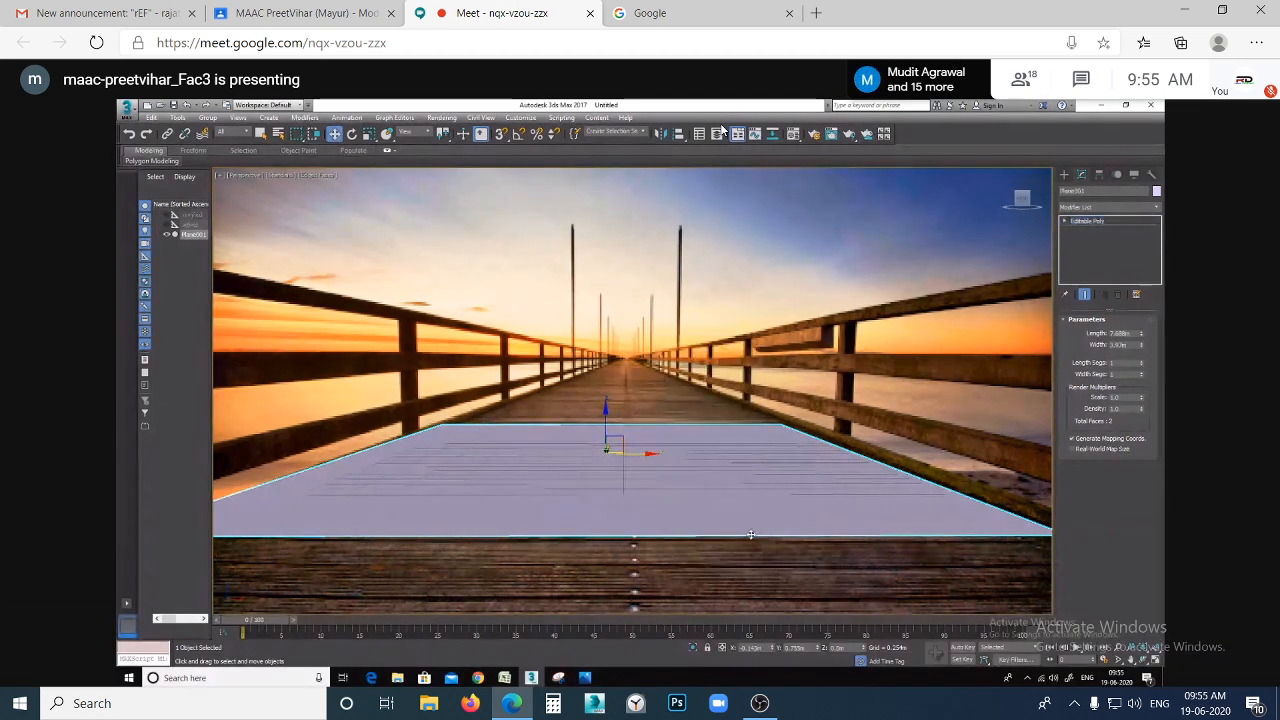
# Unmute the microphone for three short turns in the Meet call, muting it again after each one
pyautogui.moveTo(777, 450)
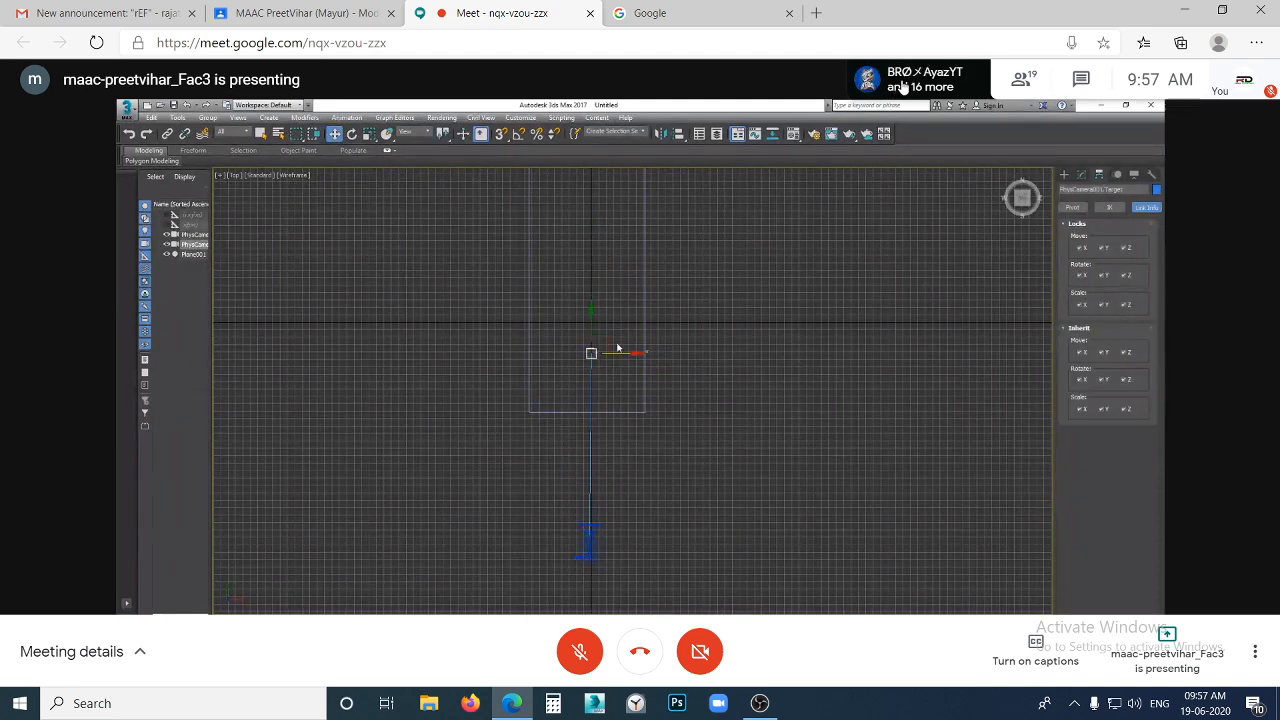
pyautogui.click(596, 660)
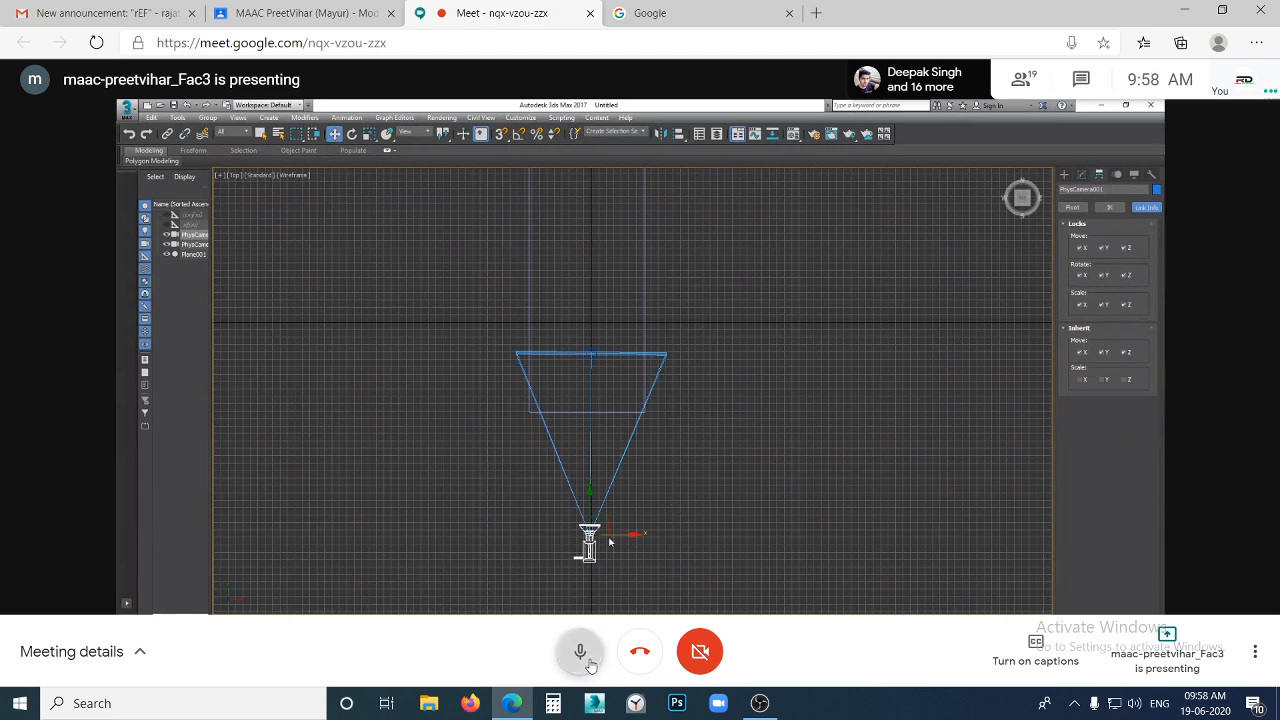
pyautogui.click(591, 665)
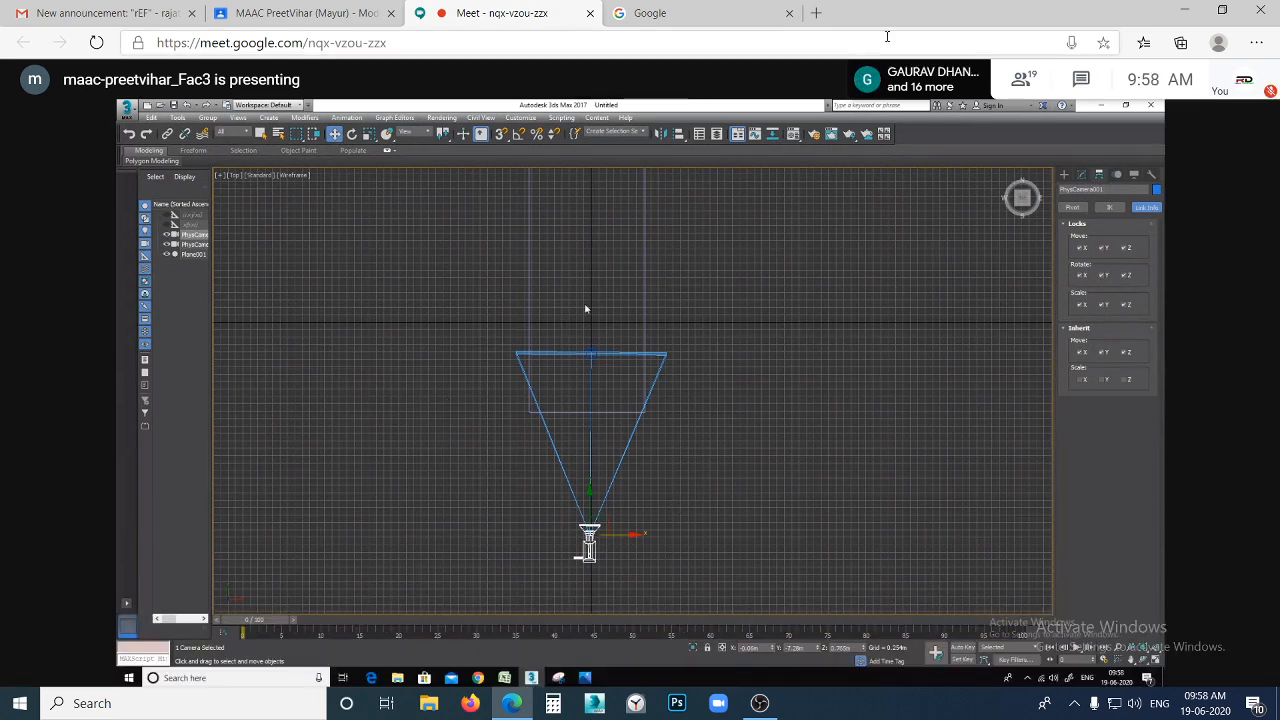
pyautogui.click(700, 13)
pyautogui.click(500, 13)
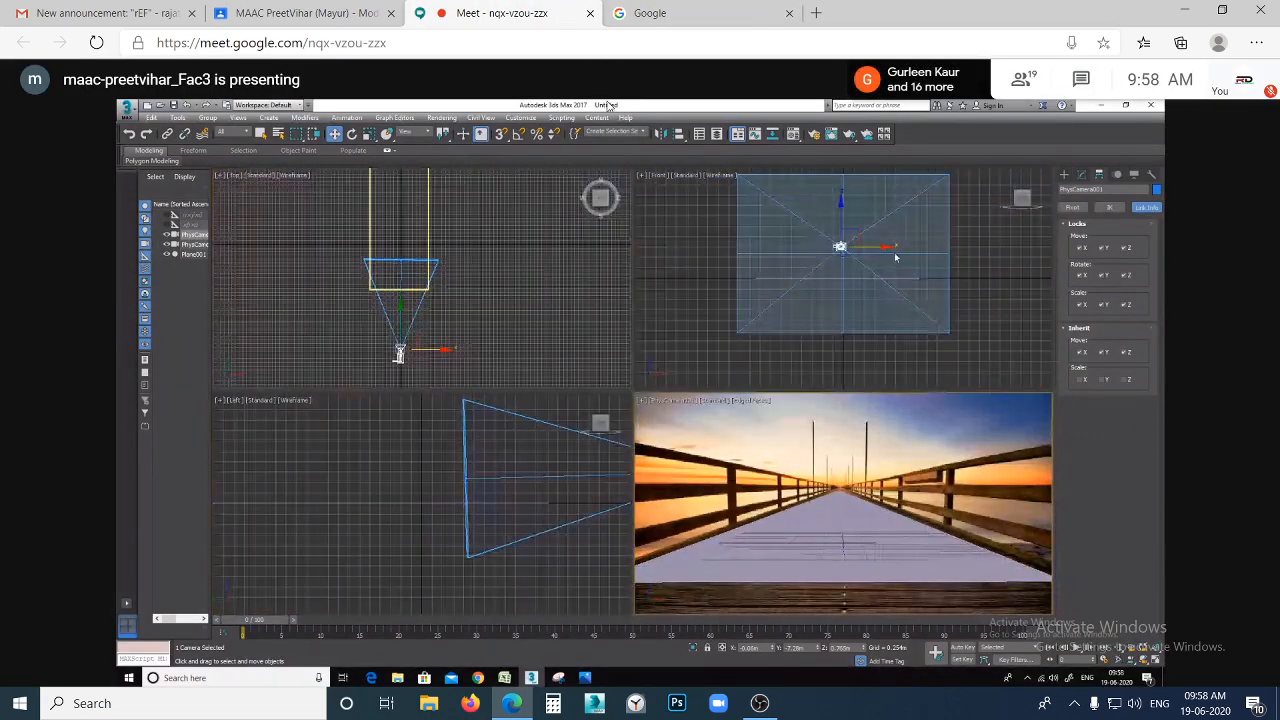
pyautogui.moveTo(609, 150)
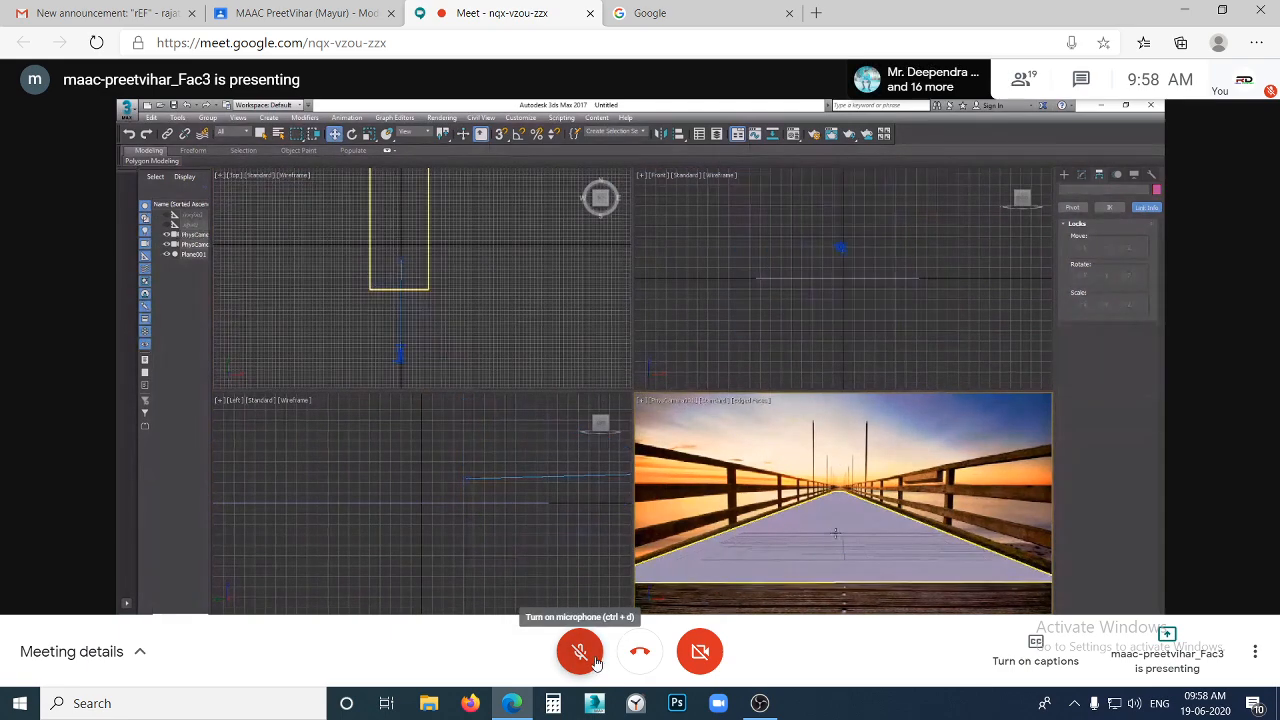
pyautogui.click(595, 662)
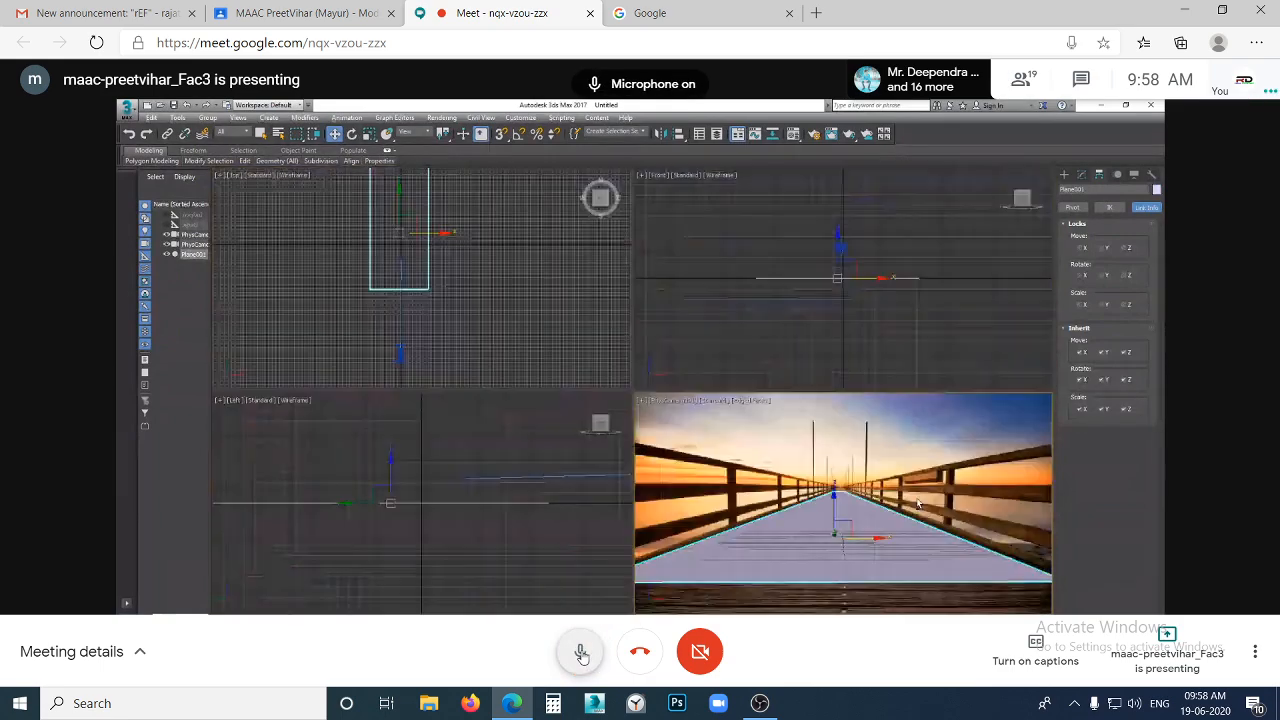
pyautogui.click(582, 653)
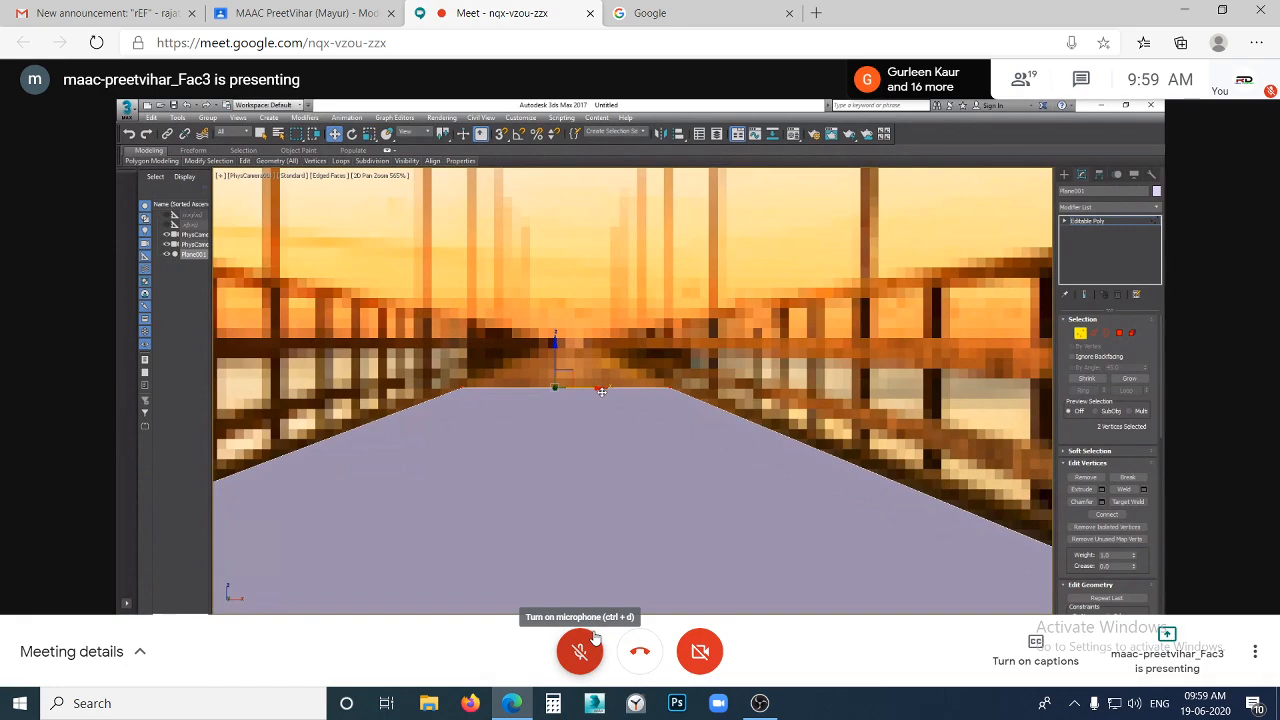
pyautogui.click(594, 637)
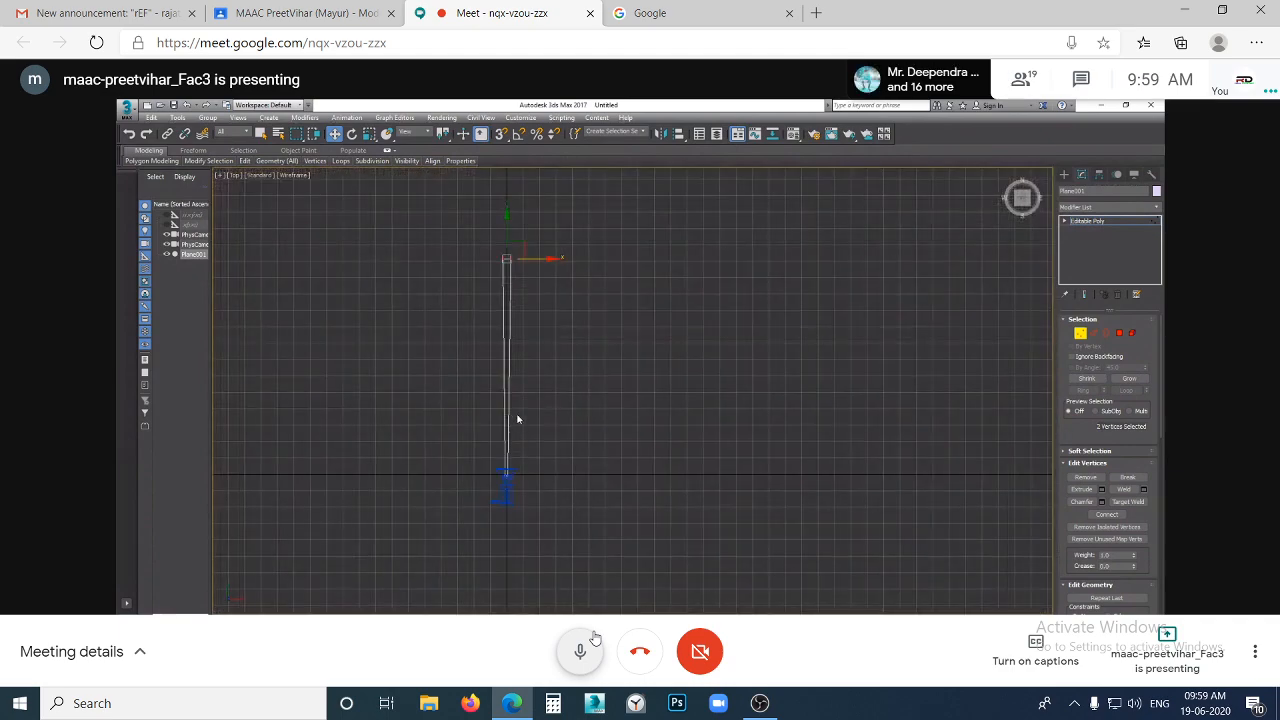
pyautogui.click(592, 640)
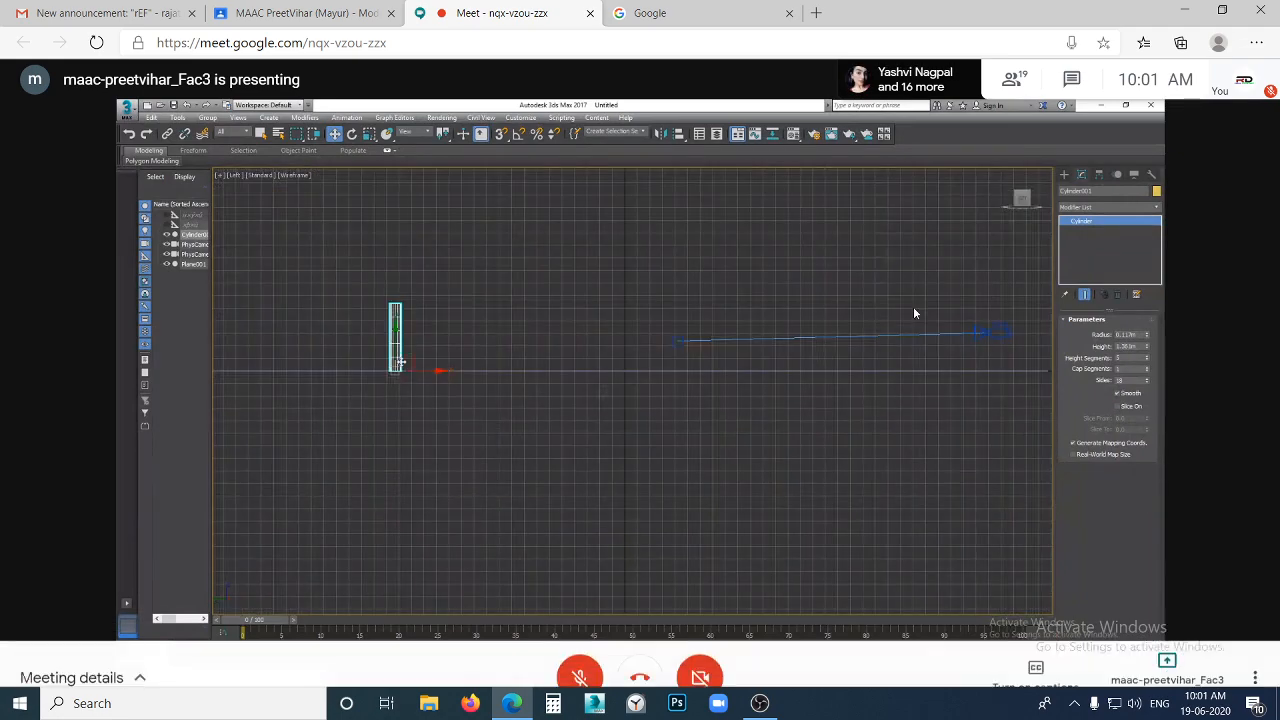
pyautogui.click(267, 8)
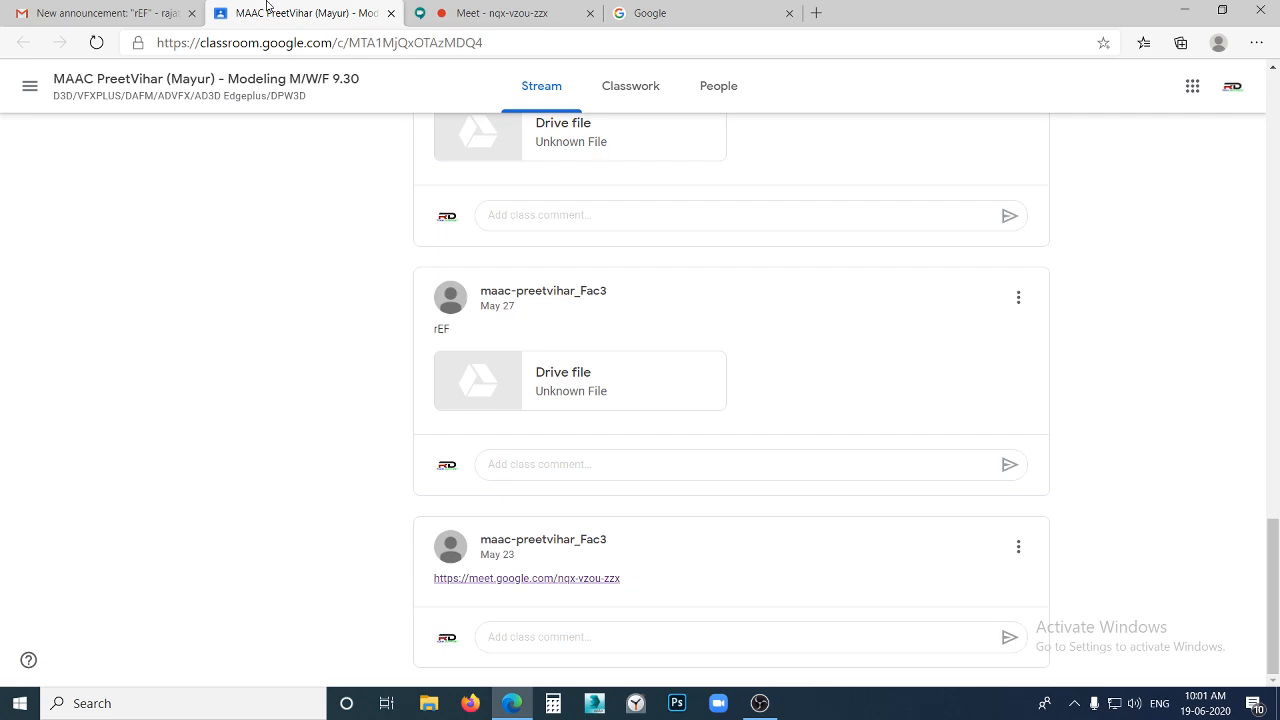
pyautogui.click(428, 8)
pyautogui.click(692, 8)
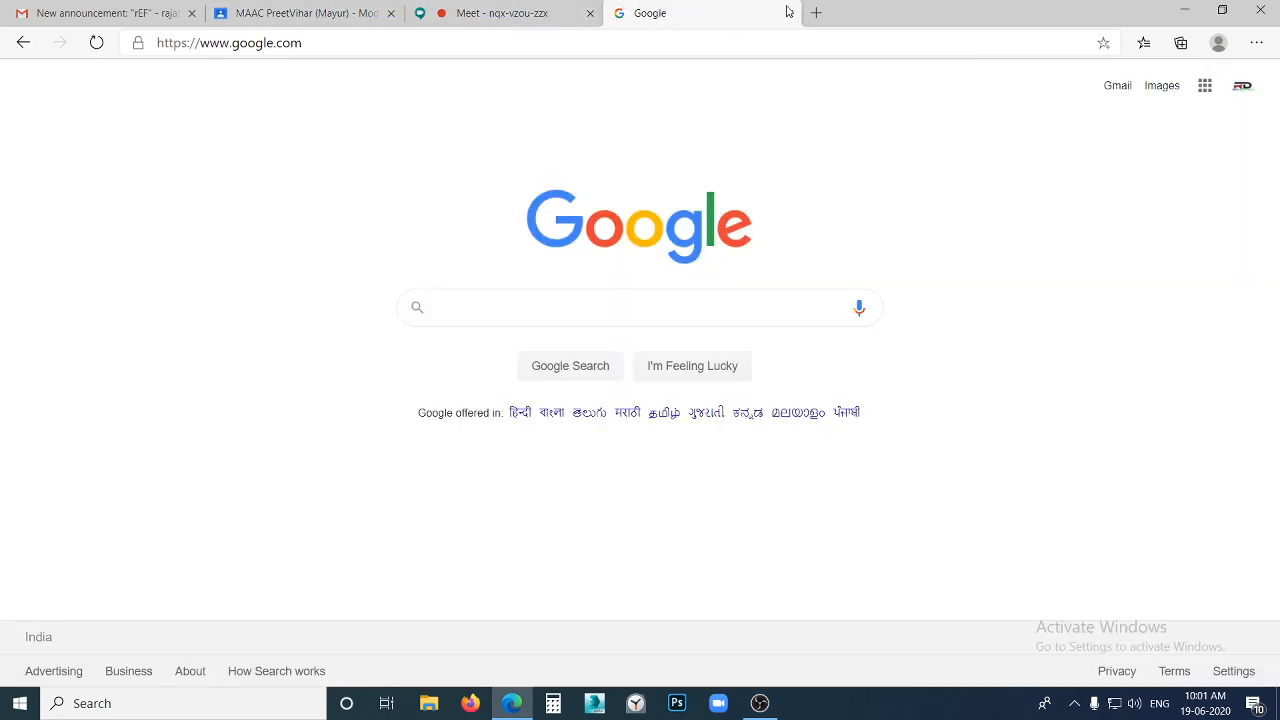
pyautogui.click(505, 13)
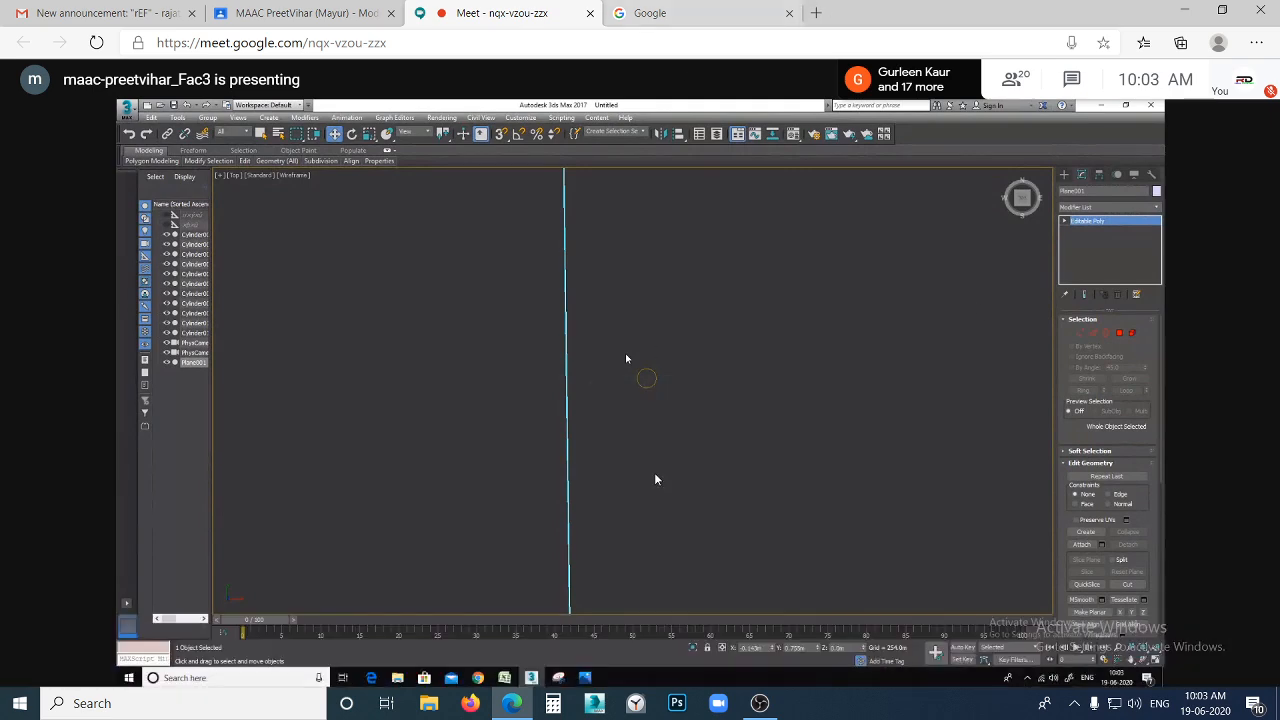
# Turn the microphone on twice to speak in the call, muting it again each time
pyautogui.click(594, 652)
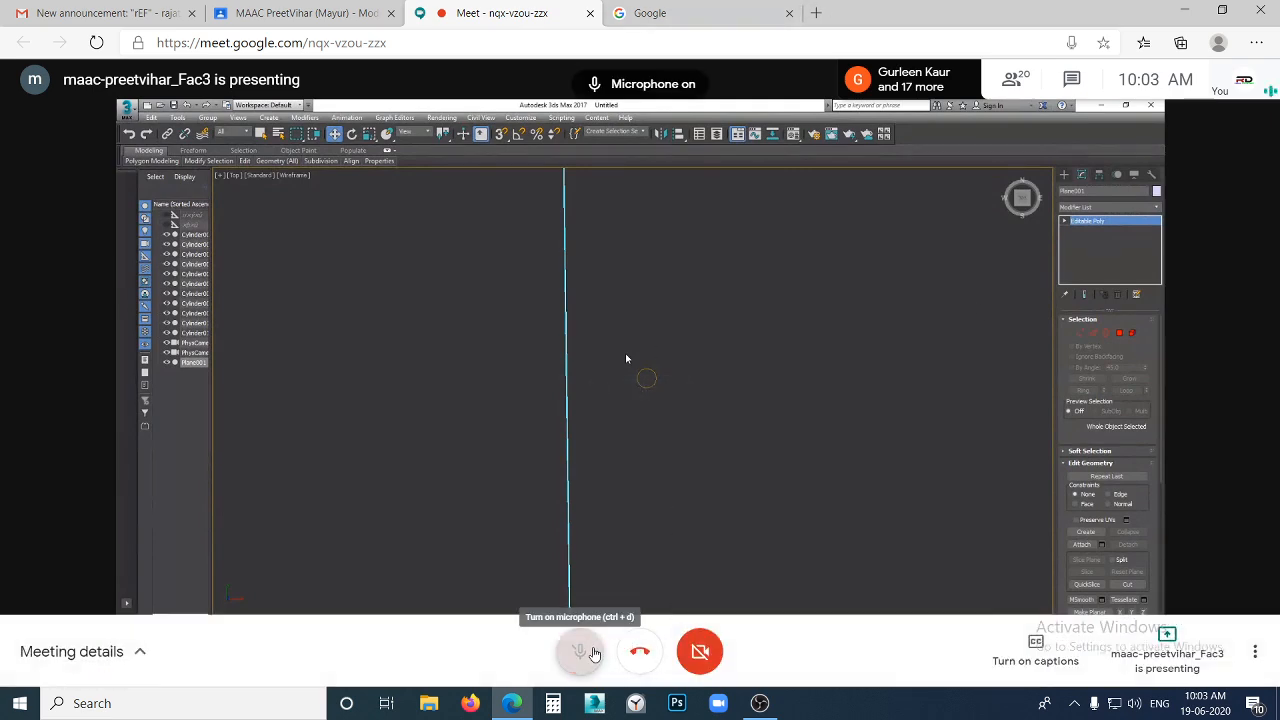
pyautogui.click(591, 652)
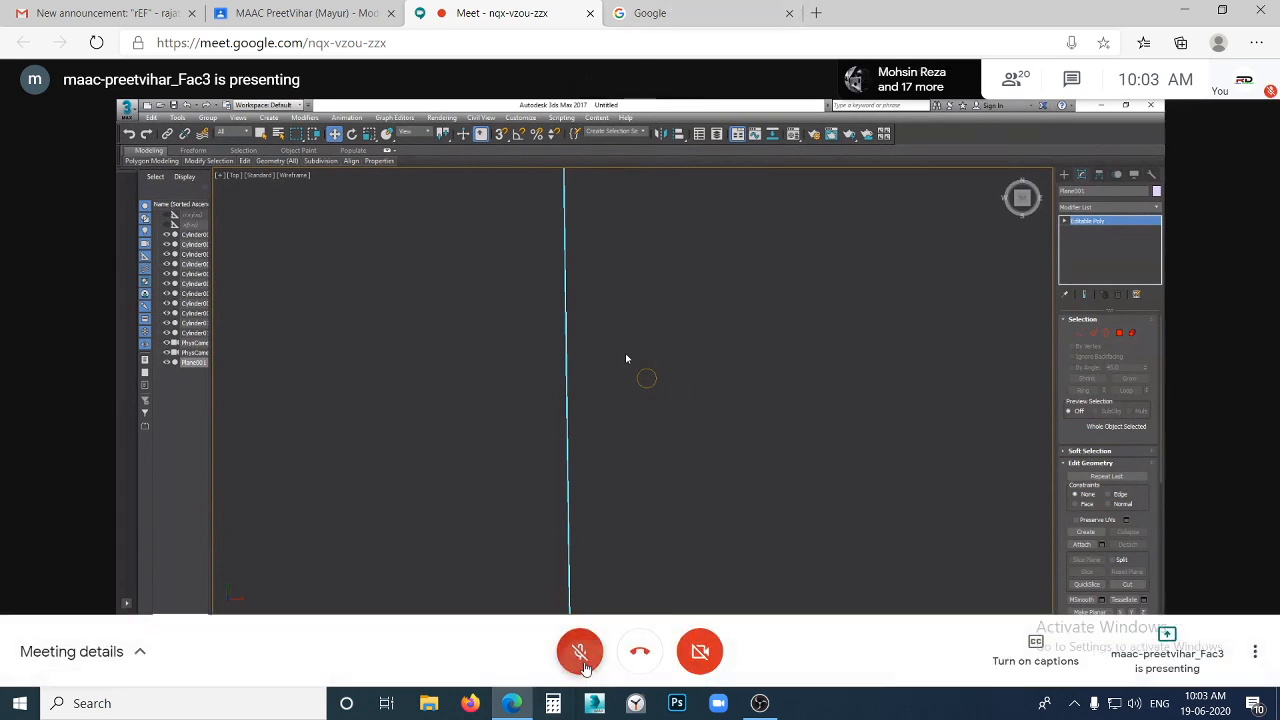
pyautogui.click(583, 663)
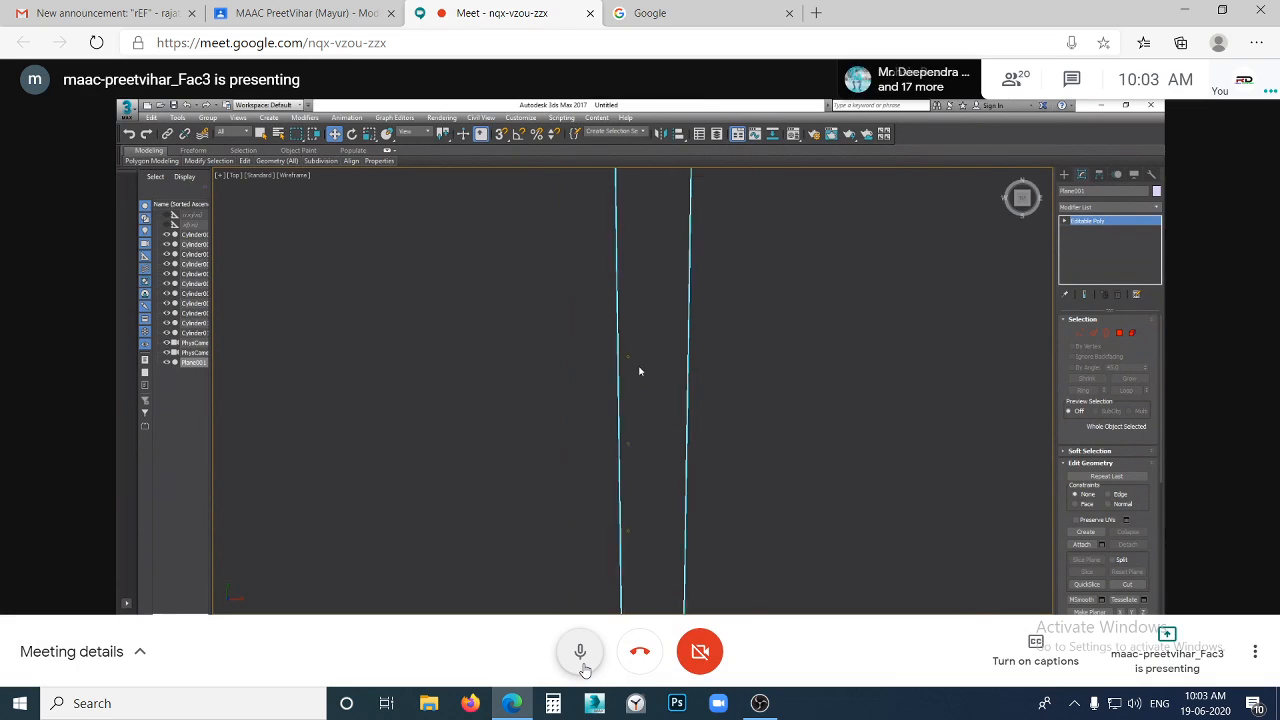
pyautogui.click(576, 657)
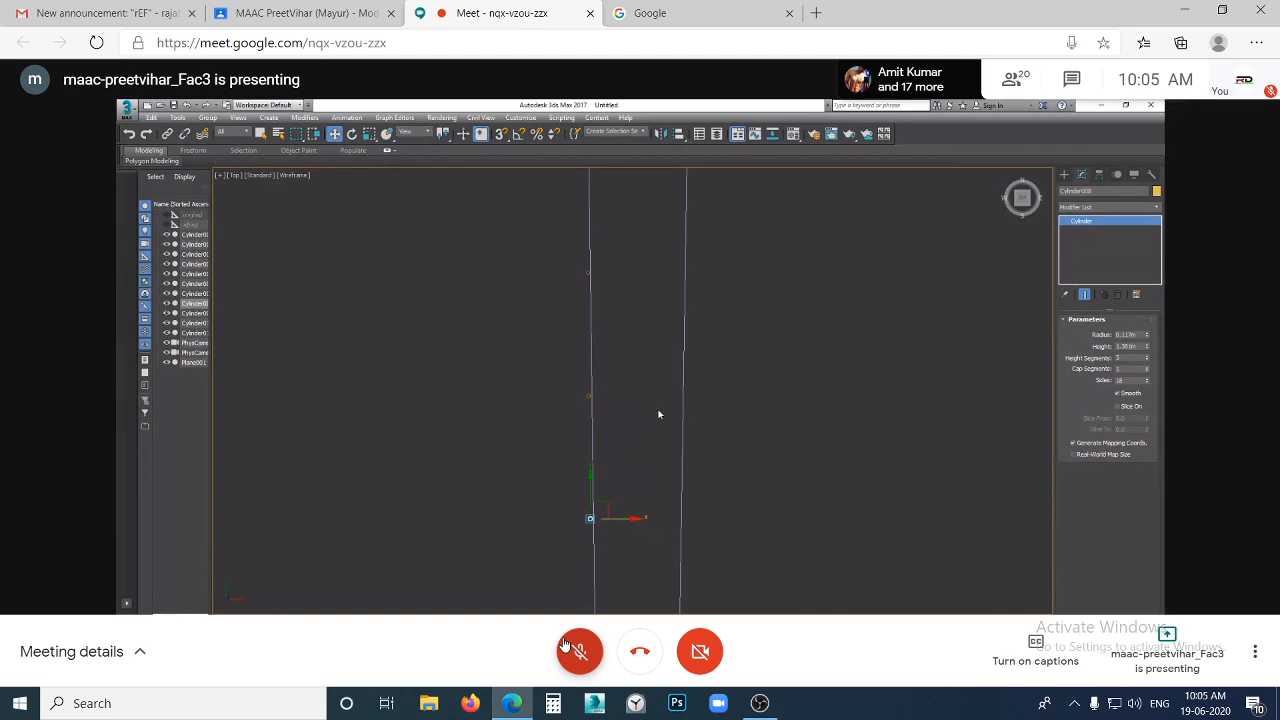
pyautogui.click(360, 12)
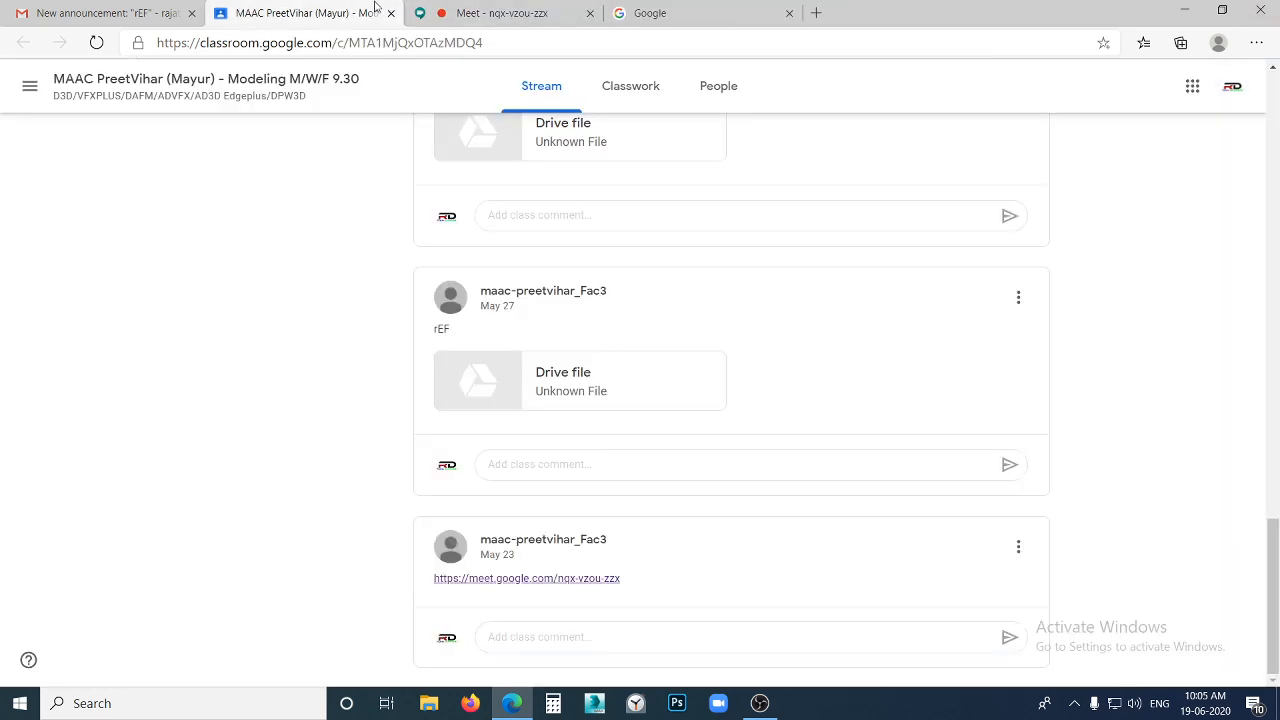
pyautogui.click(660, 12)
pyautogui.click(520, 12)
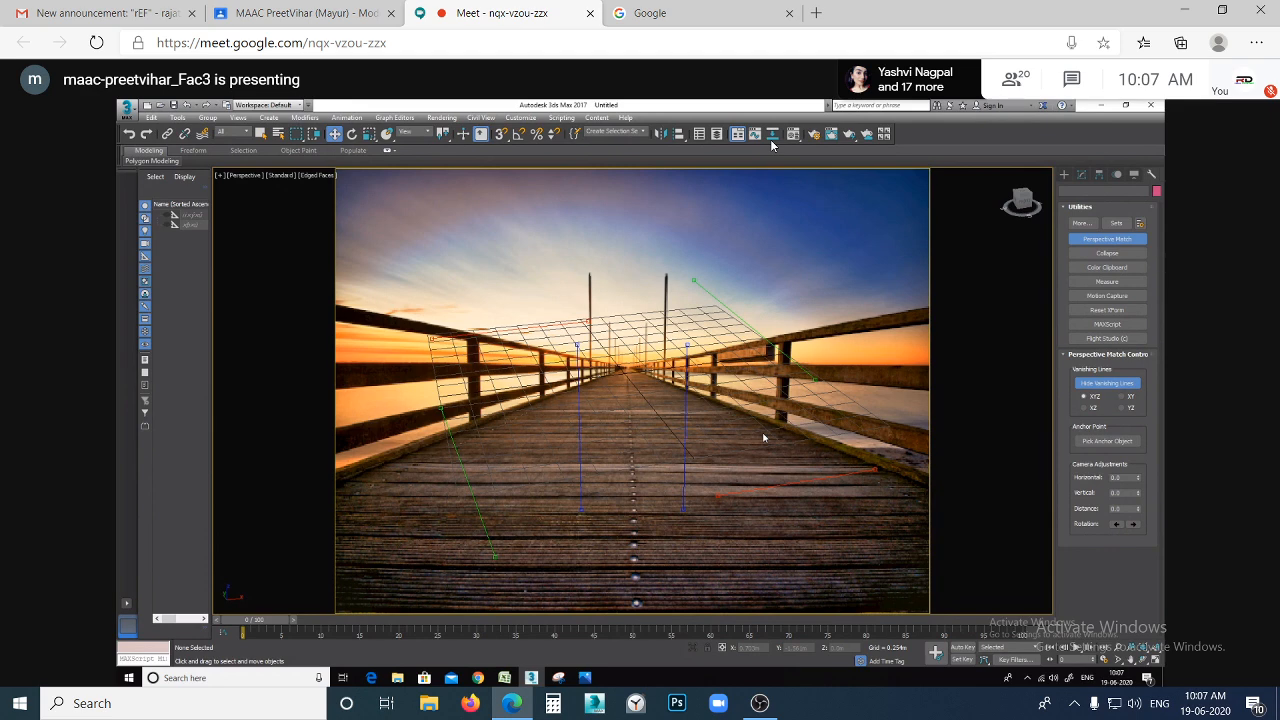
# Unmute the microphone briefly, mute it again and open the meeting's participant list
pyautogui.moveTo(651, 503)
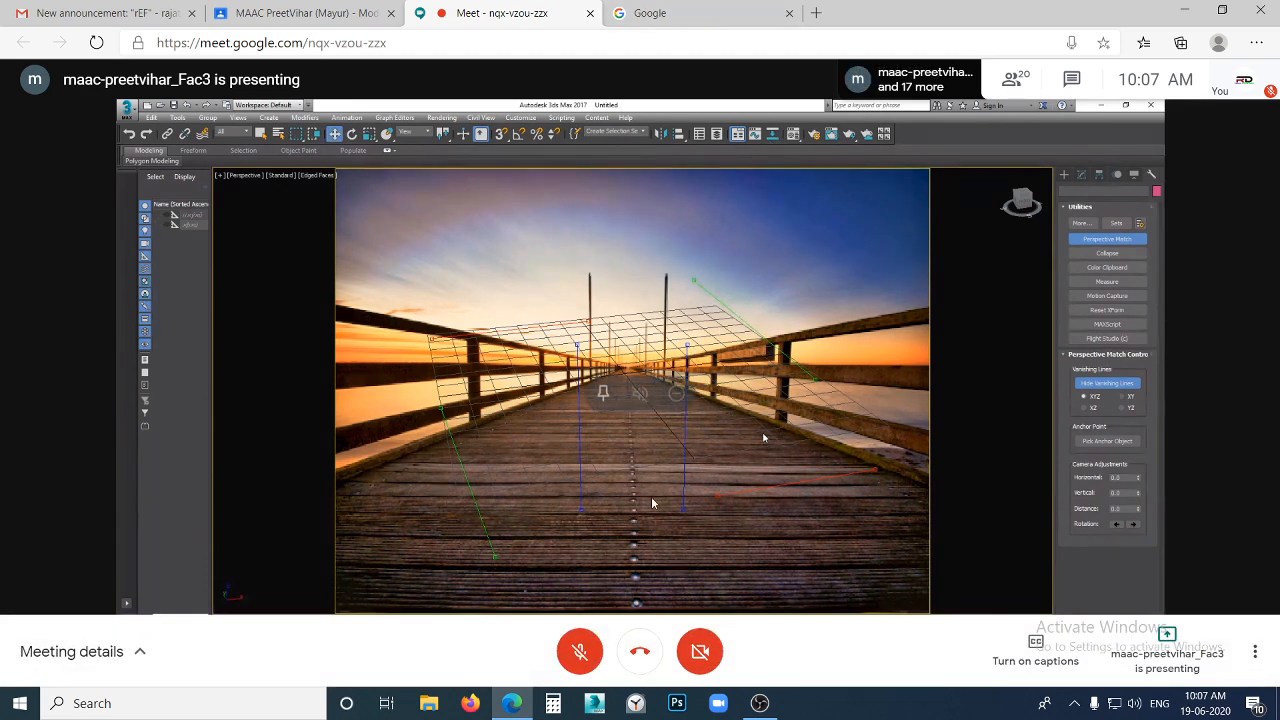
pyautogui.click(585, 650)
pyautogui.click(582, 651)
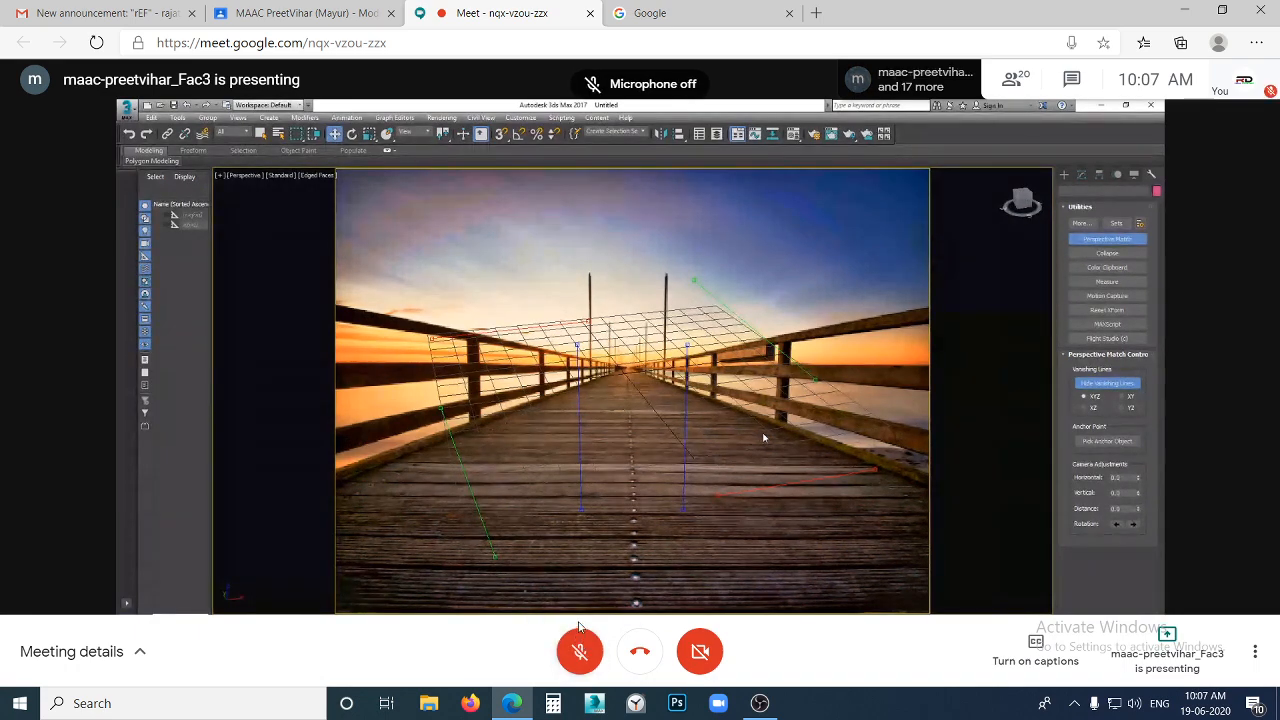
pyautogui.click(1013, 79)
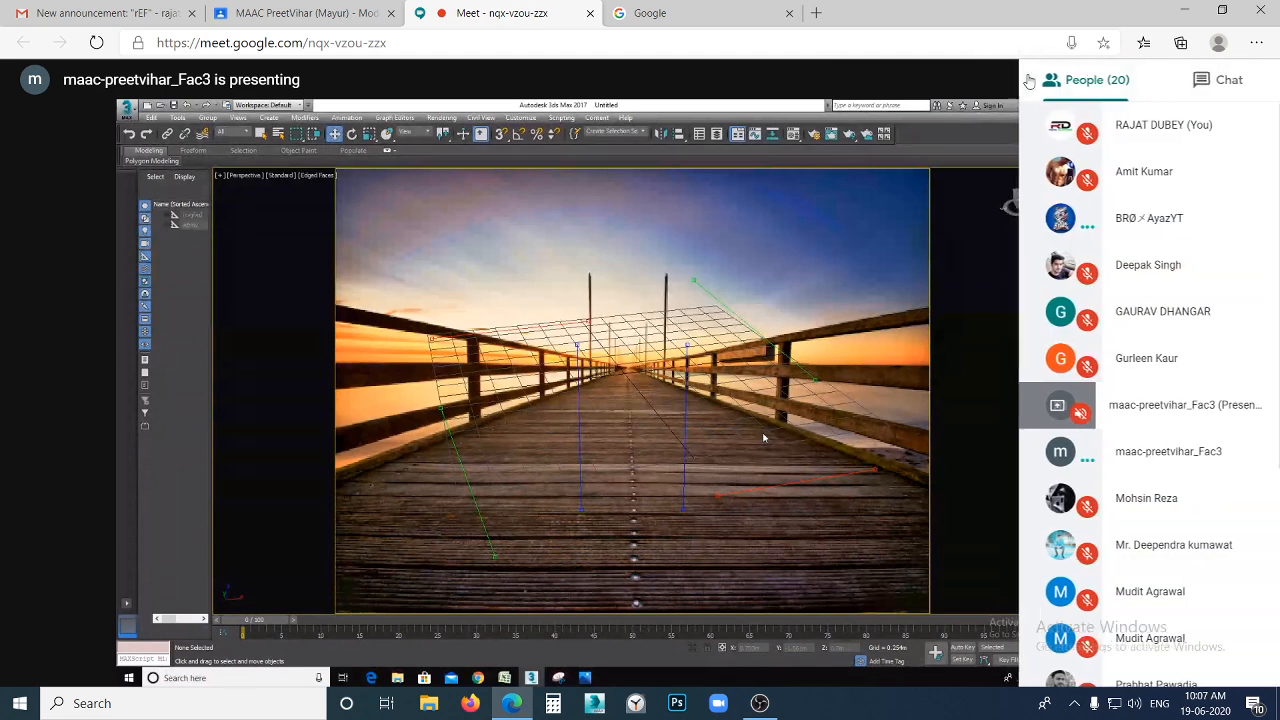
# Close the meeting's participant list and briefly view the system clock and calendar
pyautogui.click(988, 389)
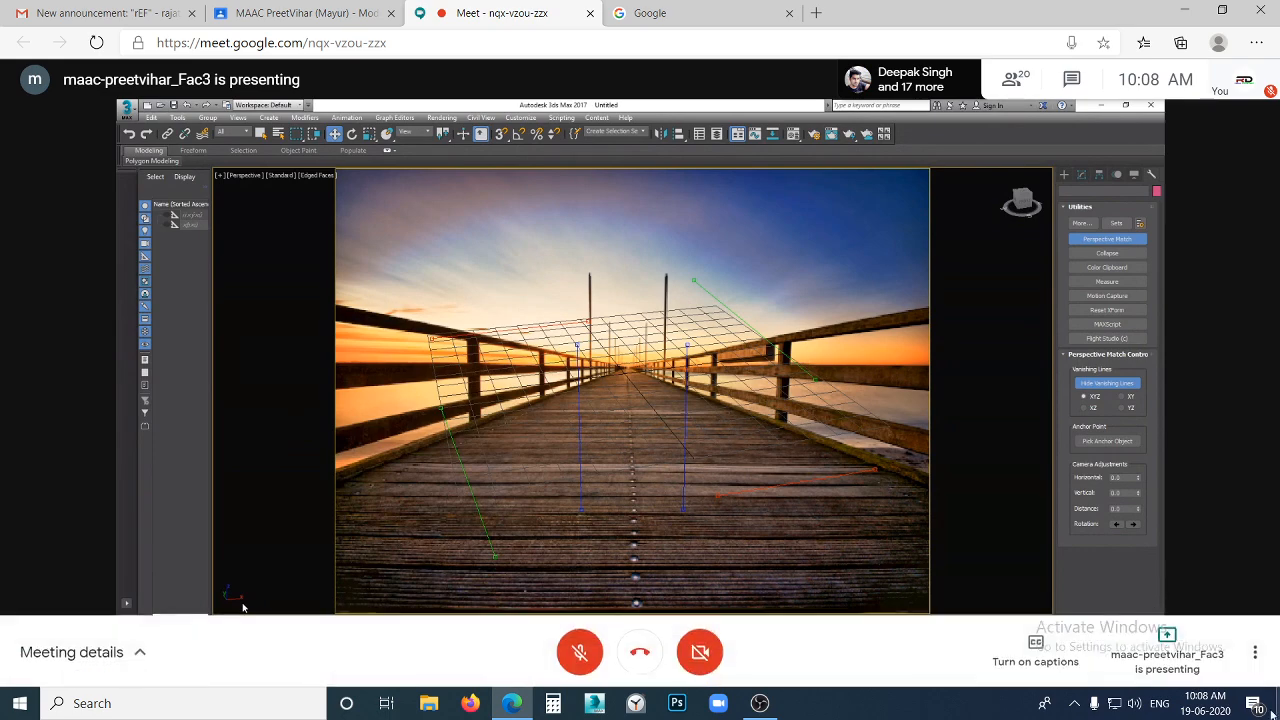
pyautogui.click(1187, 703)
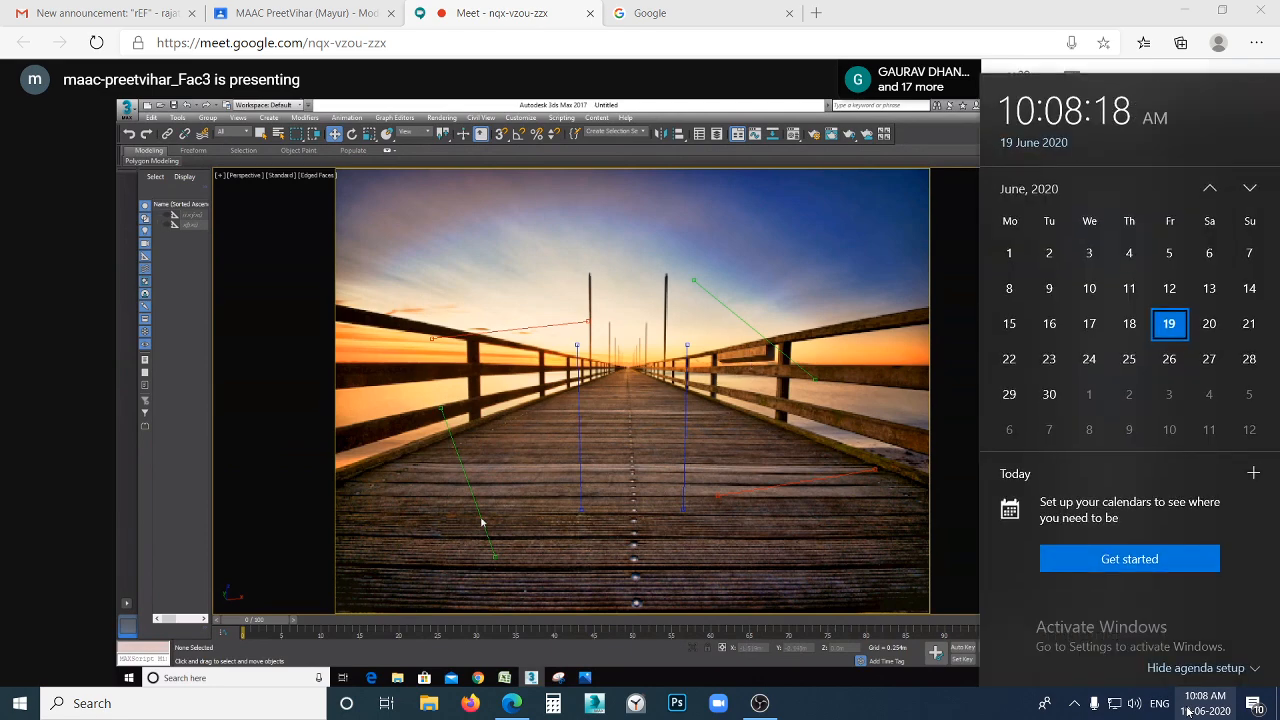
pyautogui.click(1187, 703)
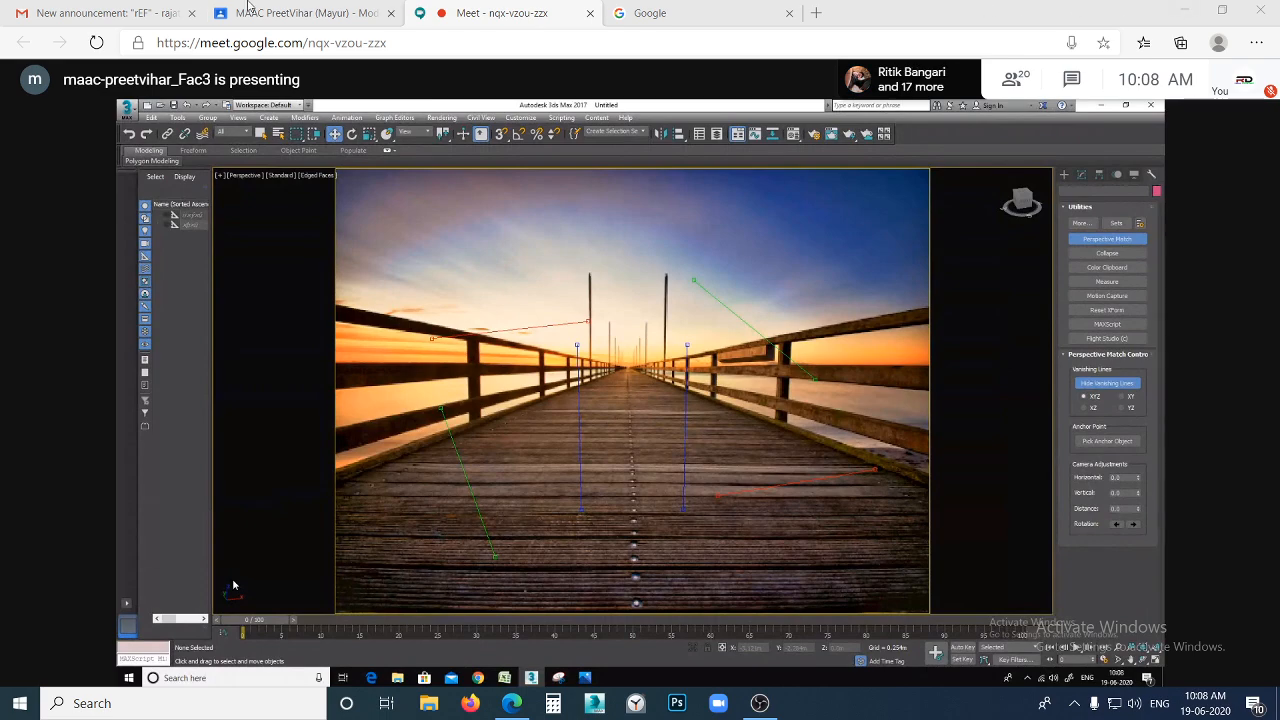
# Switch to the Google home page and return to the Meet call
pyautogui.click(652, 13)
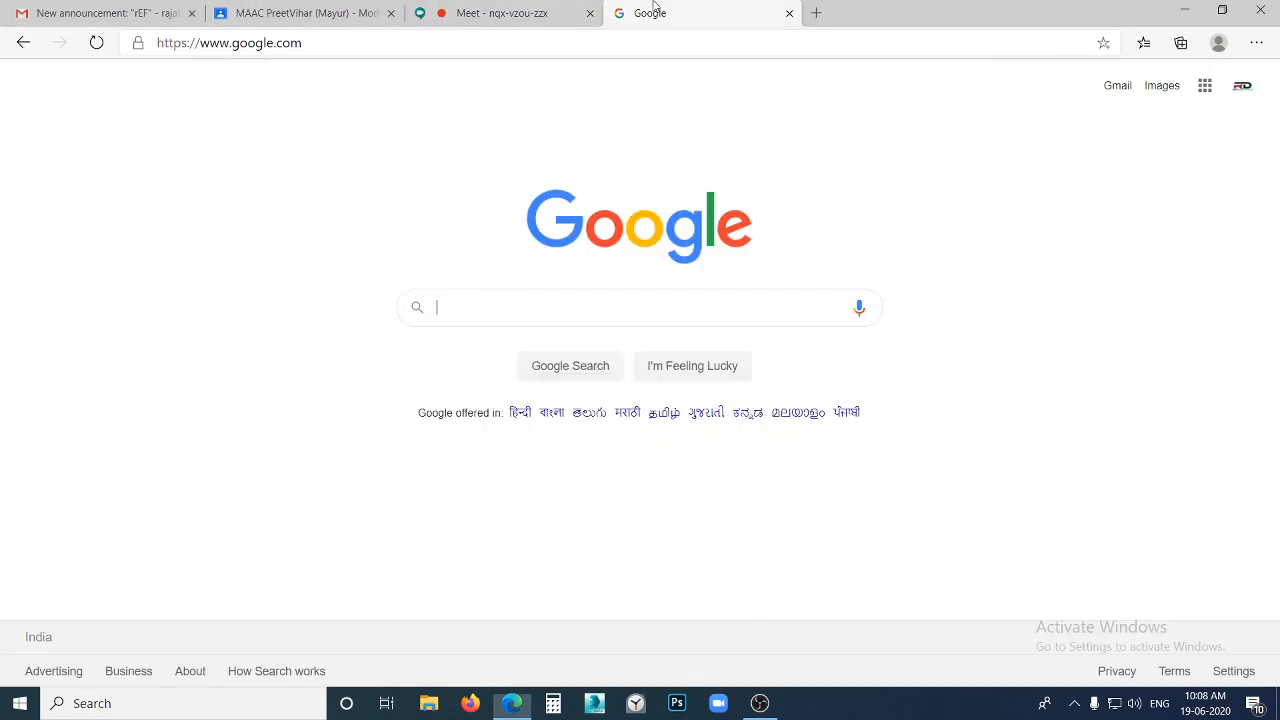
pyautogui.click(550, 14)
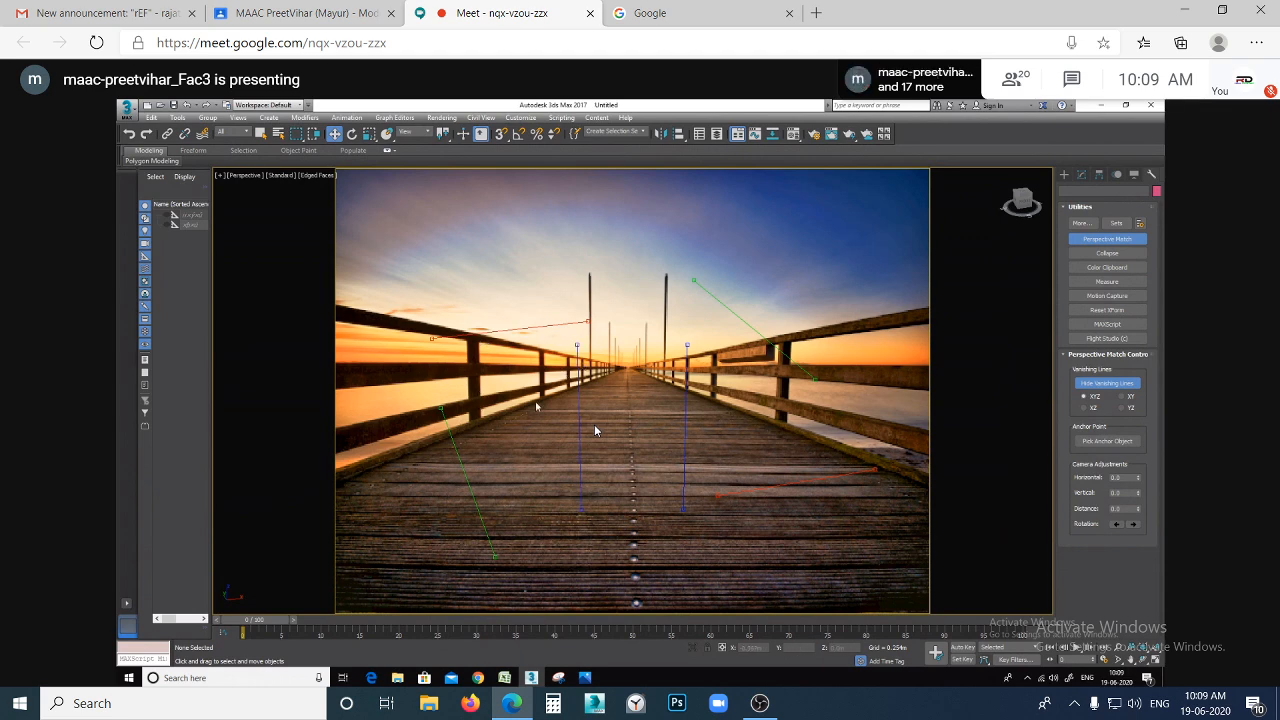
# Check the running screen recording in OBS twice, returning to the Meet call in the browser each time
pyautogui.moveTo(617, 475)
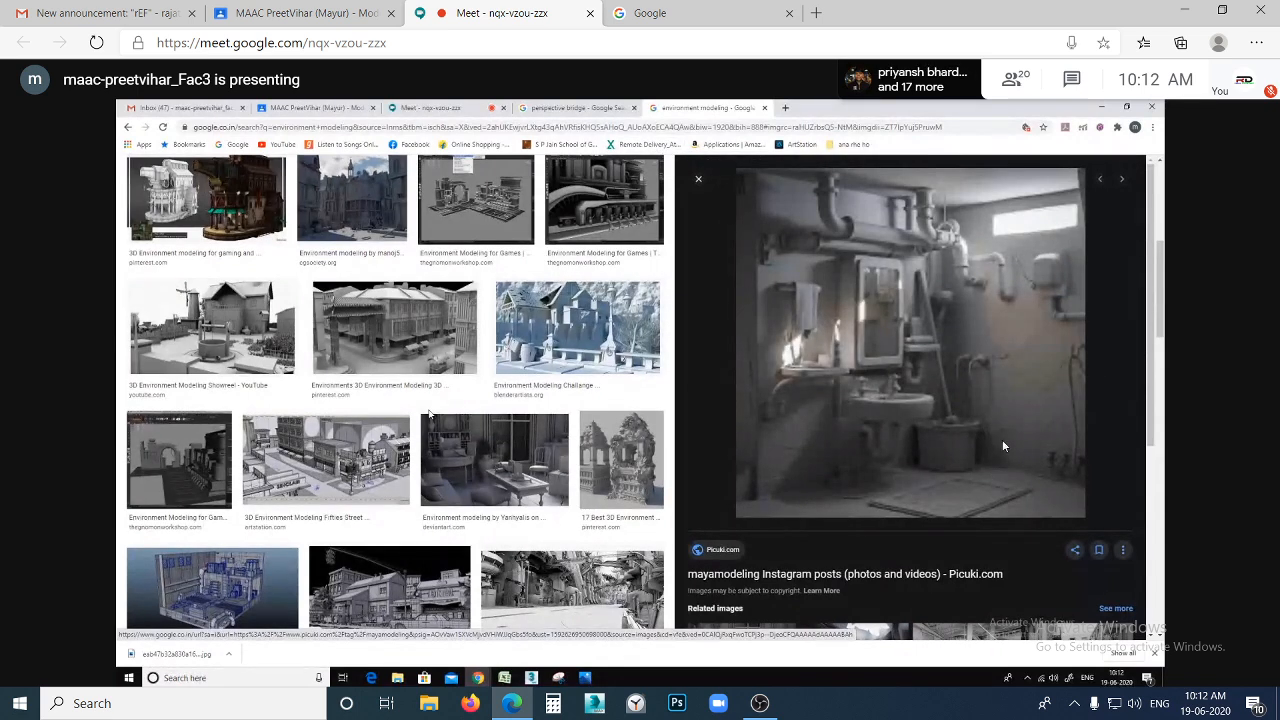
pyautogui.moveTo(426, 524)
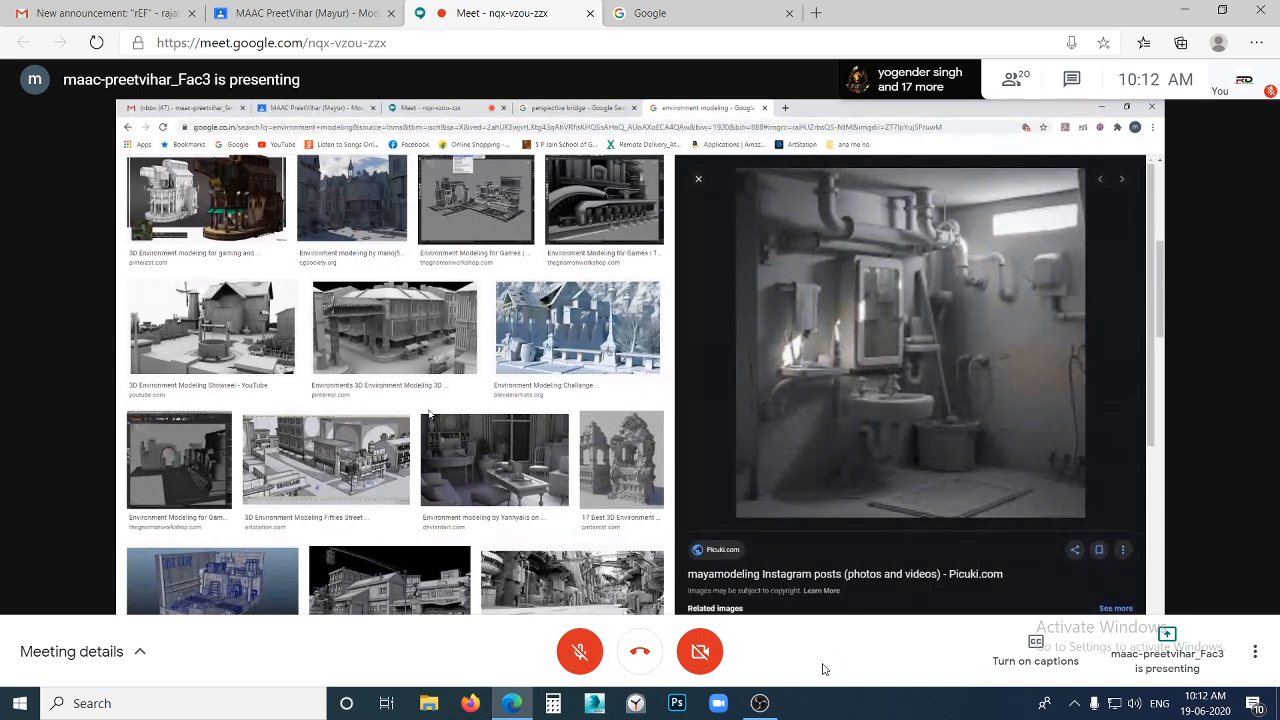
pyautogui.click(760, 705)
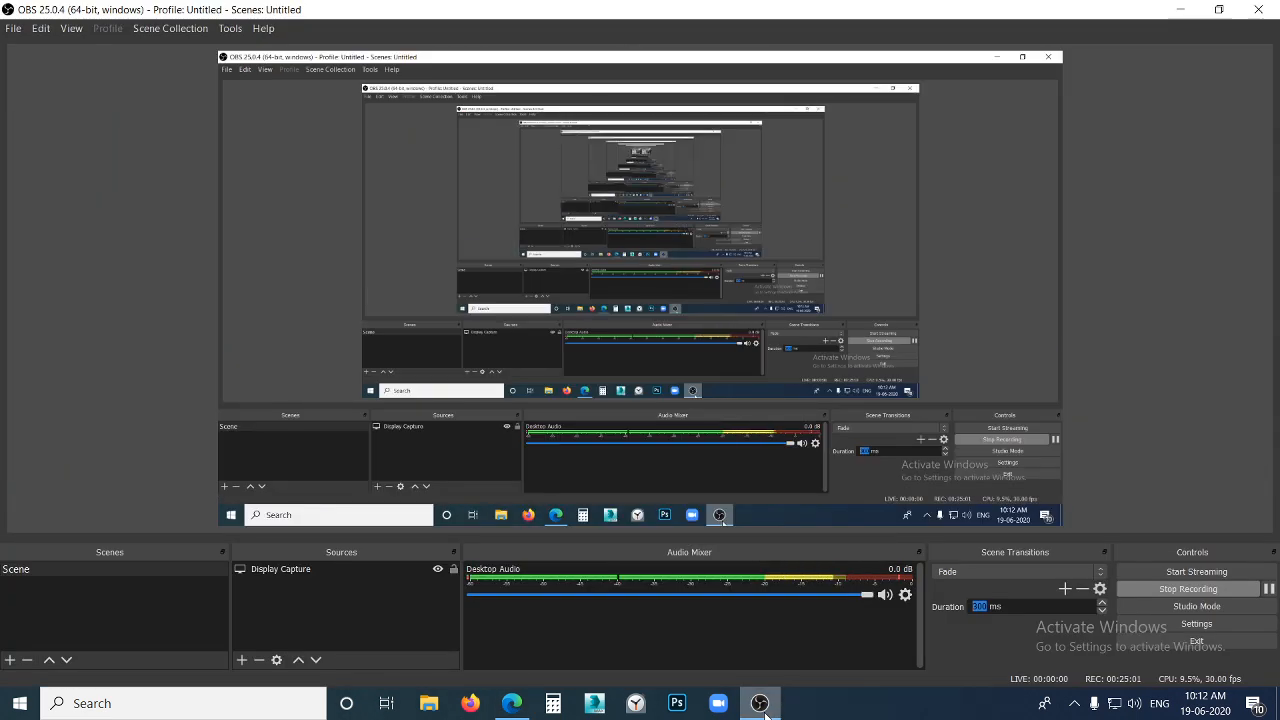
pyautogui.click(762, 706)
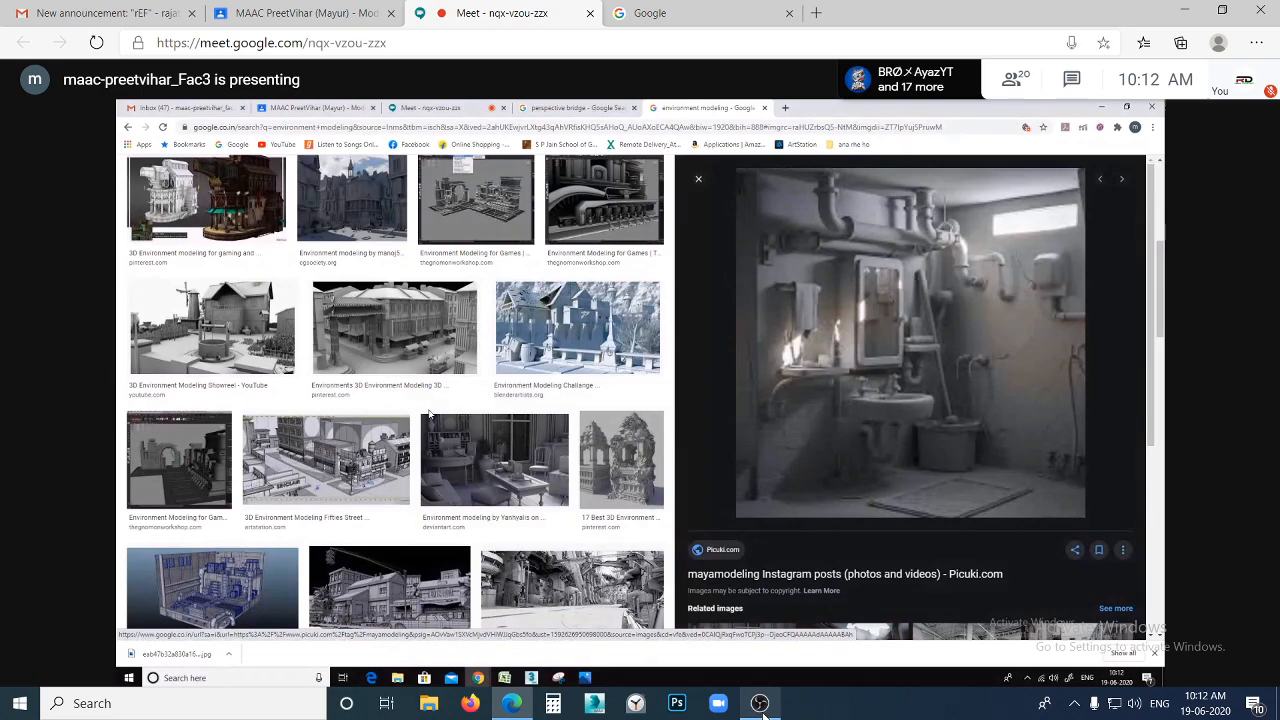
pyautogui.click(524, 701)
pyautogui.click(526, 700)
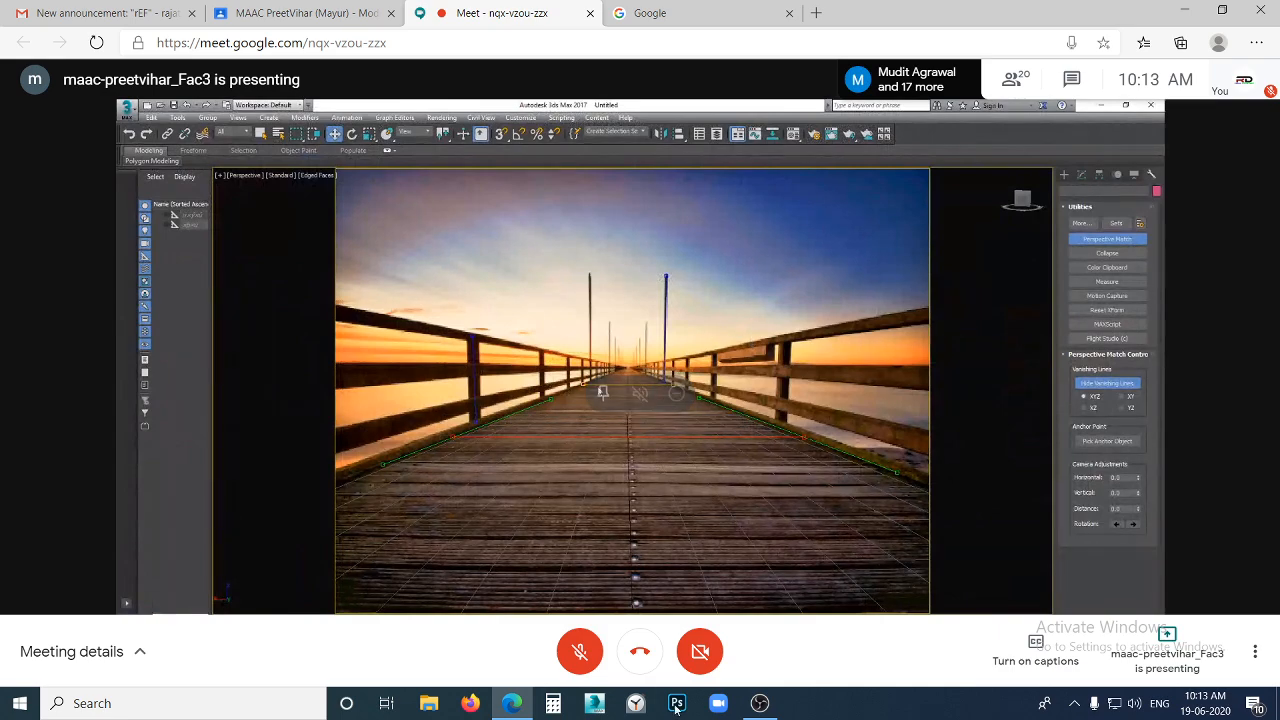
pyautogui.click(751, 699)
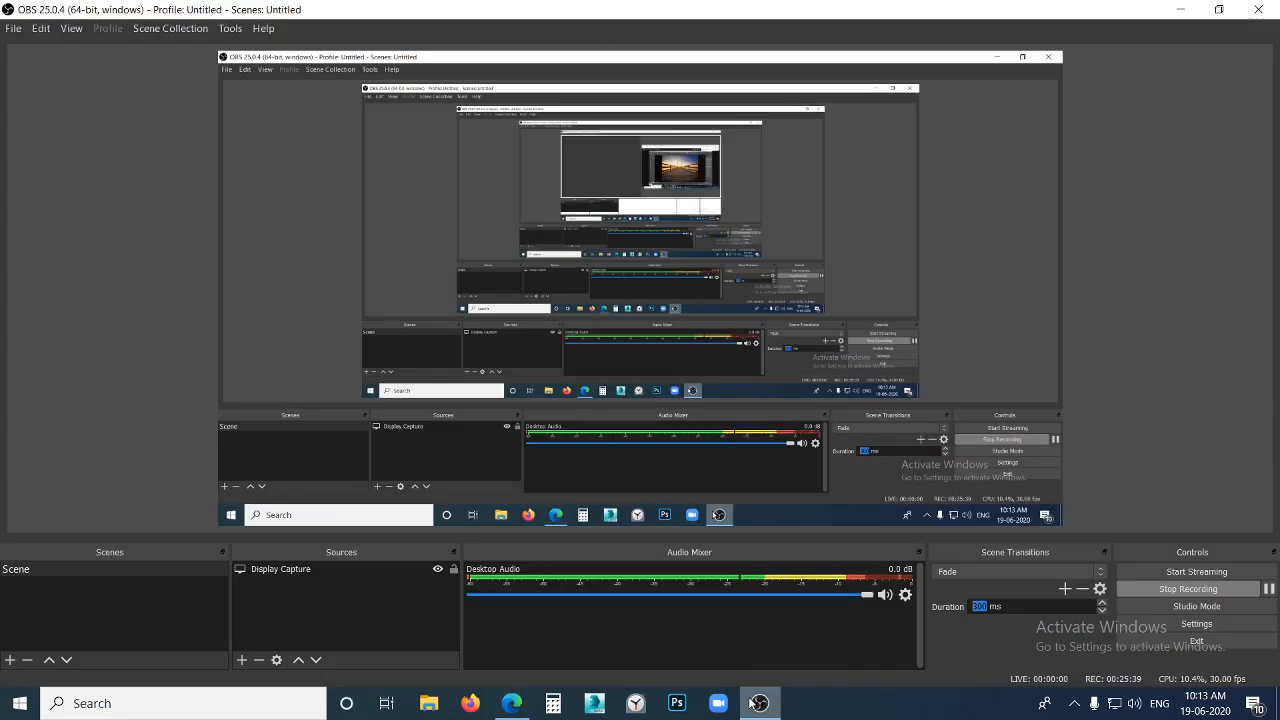
pyautogui.click(751, 703)
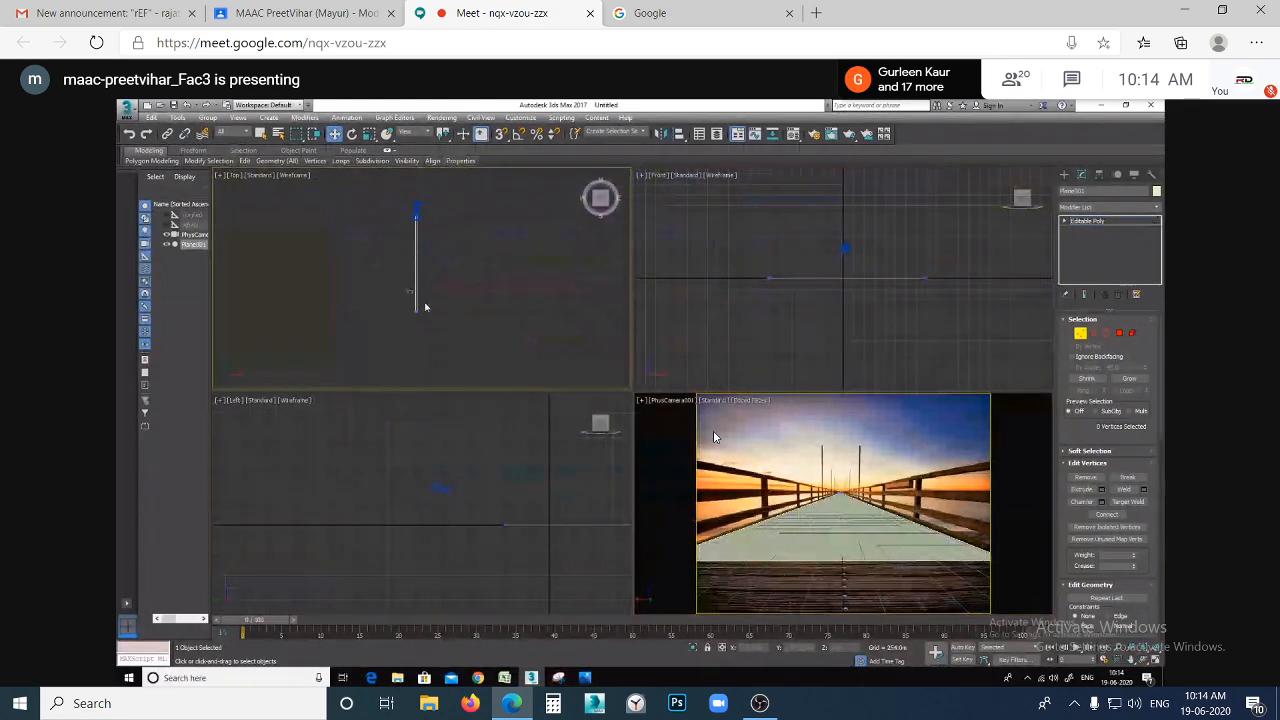
pyautogui.click(713, 437)
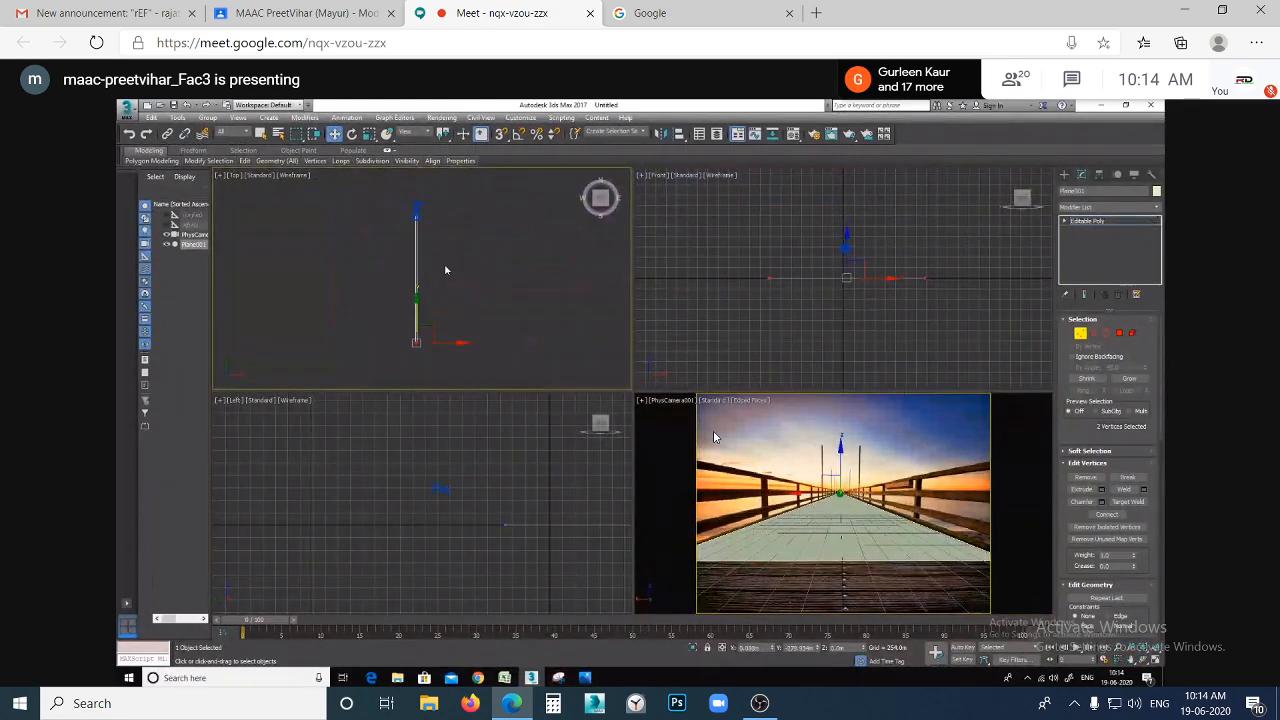
pyautogui.hotkey('alt', 'w')
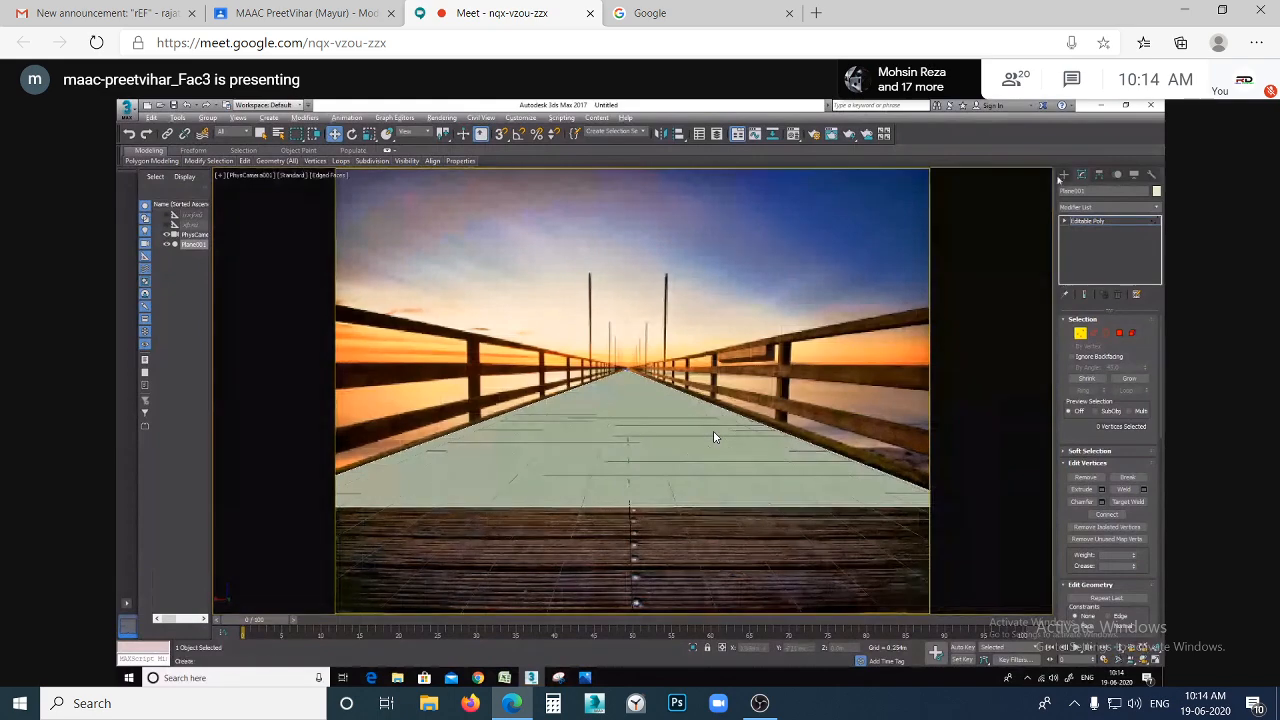
pyautogui.click(1064, 174)
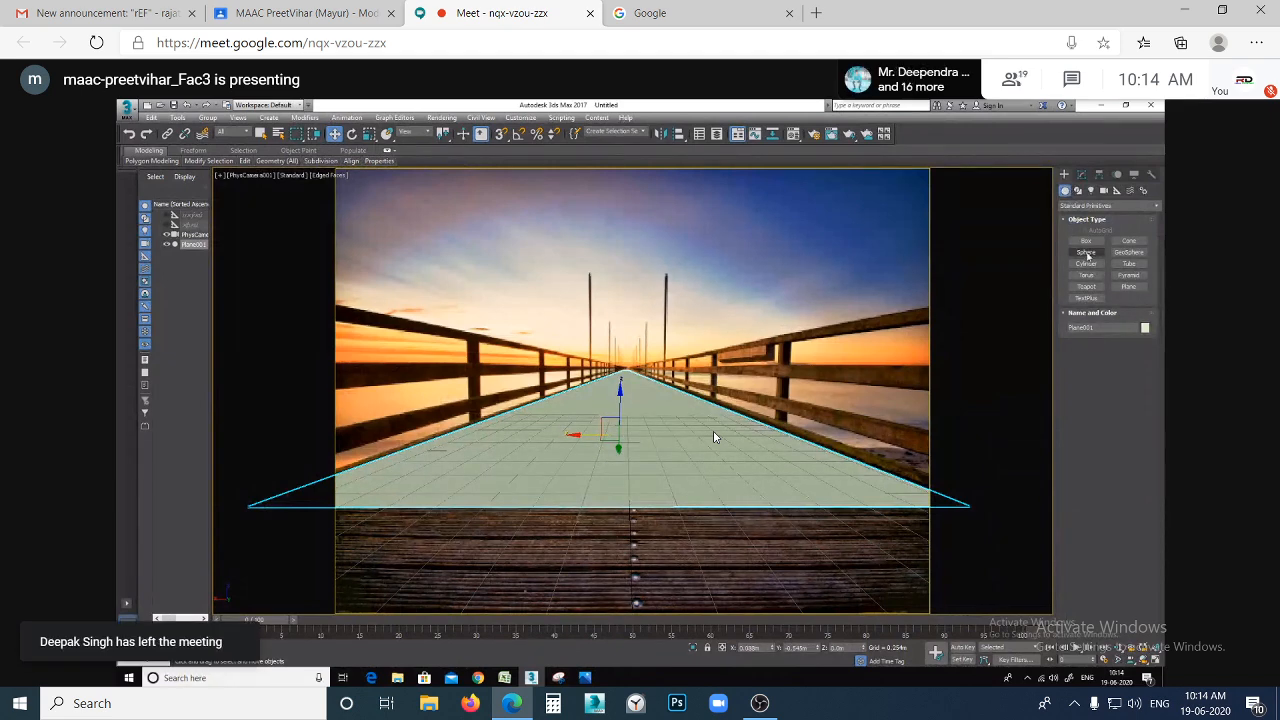
pyautogui.click(1086, 263)
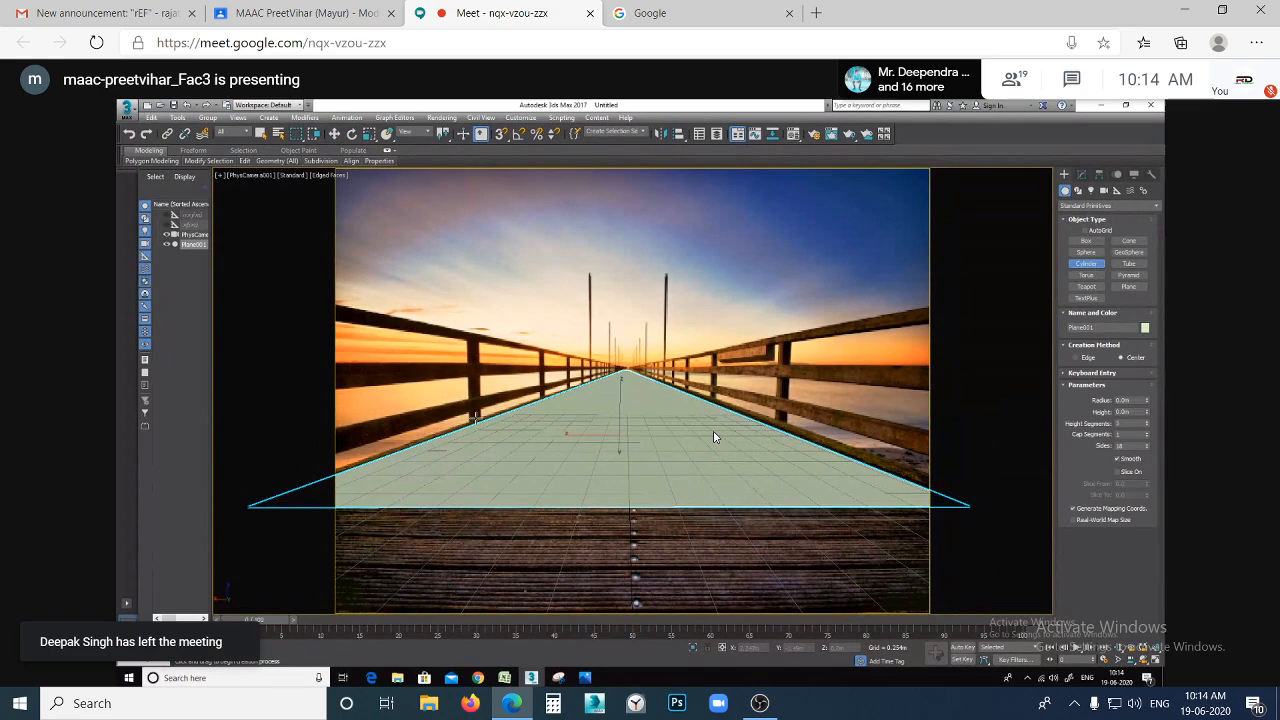
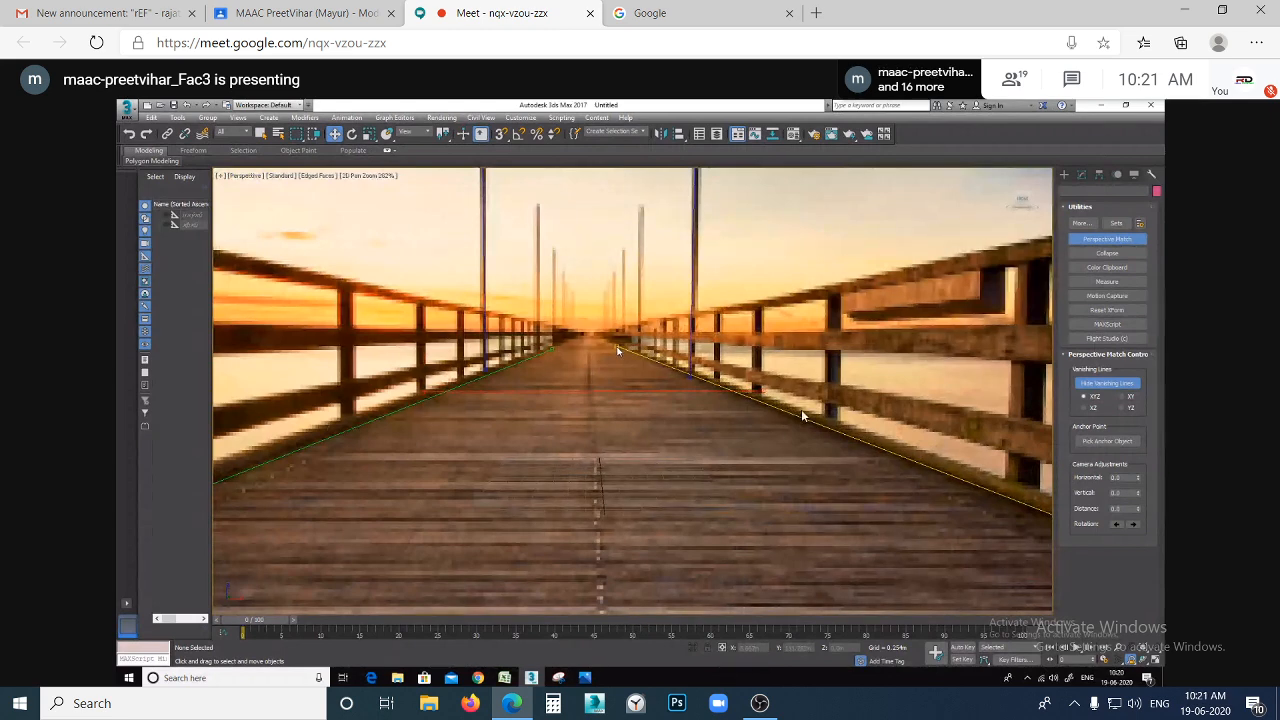
pyautogui.moveTo(612, 490)
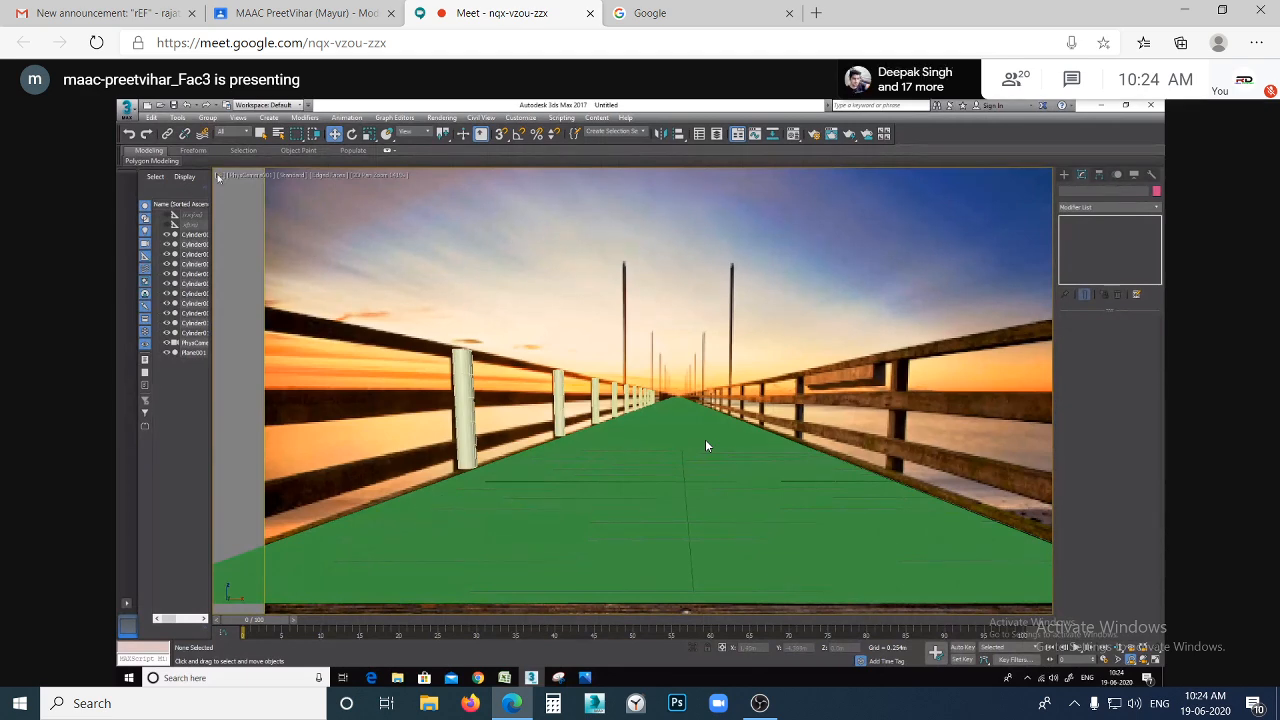
pyautogui.click(220, 175)
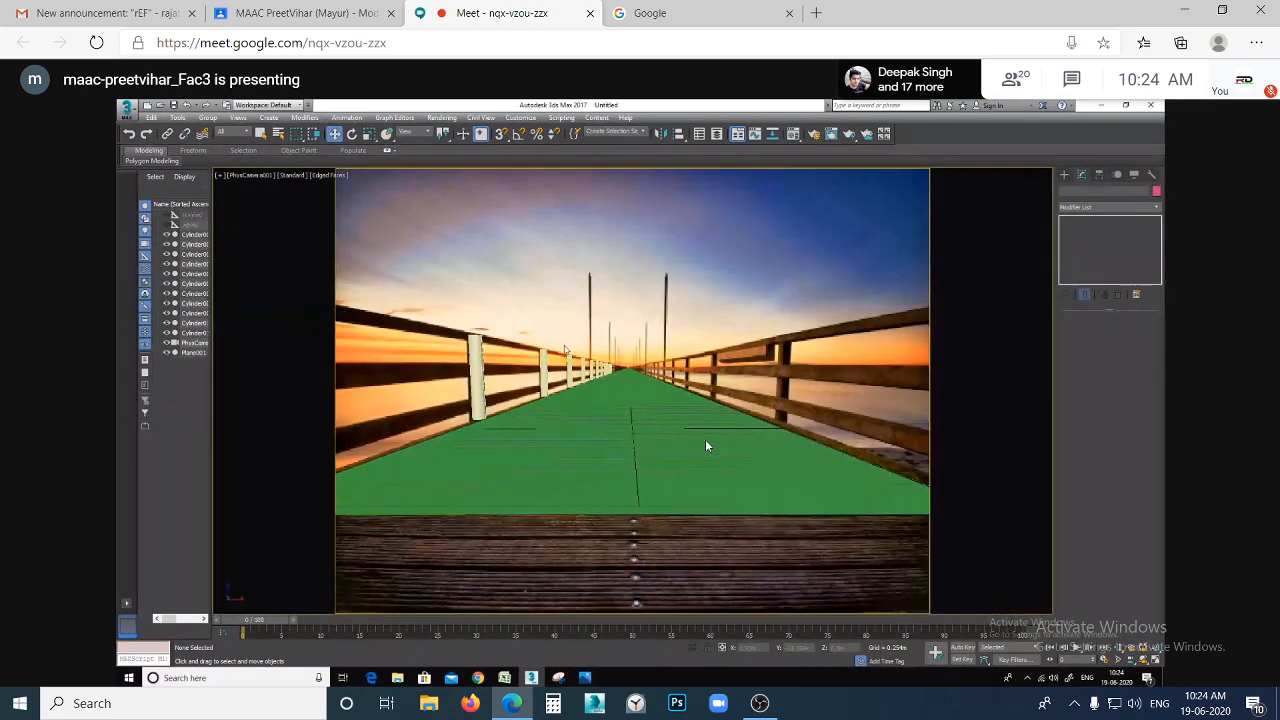